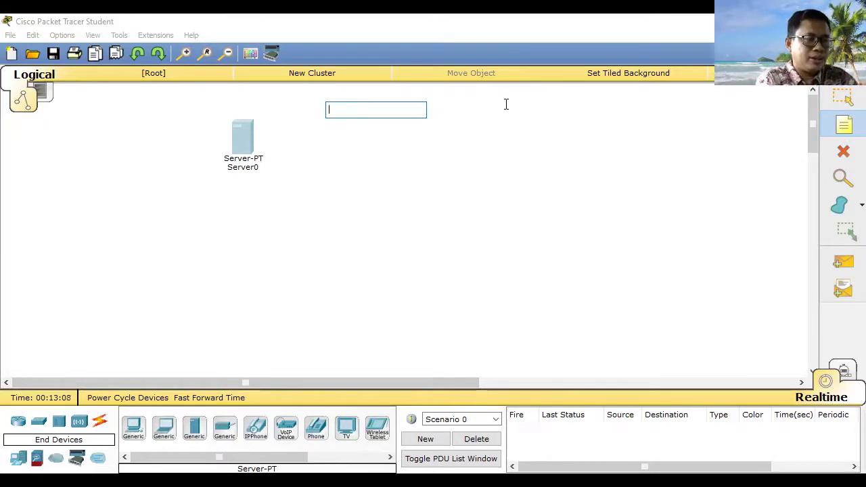
# - Write the workspace note "KONFIGURASI DHCP SERVER DI CISCO PACKET TRACER" and finish placing notes
pyautogui.write('KONFIG')
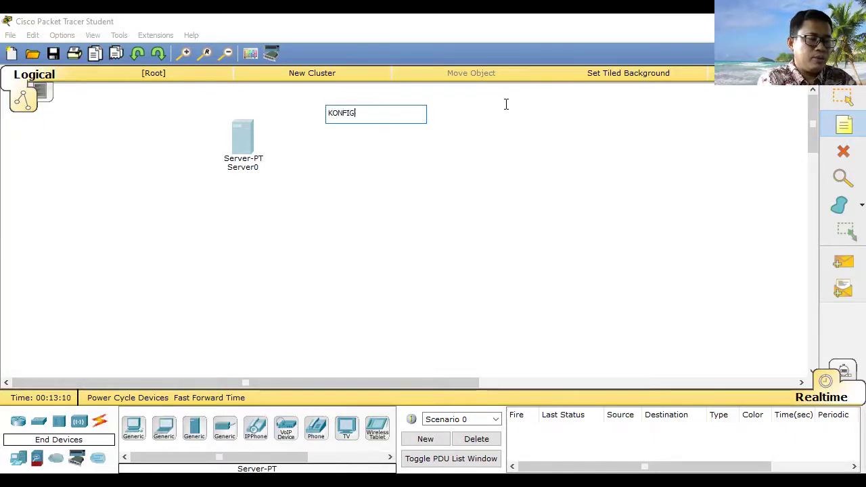
pyautogui.write('URASI DHC')
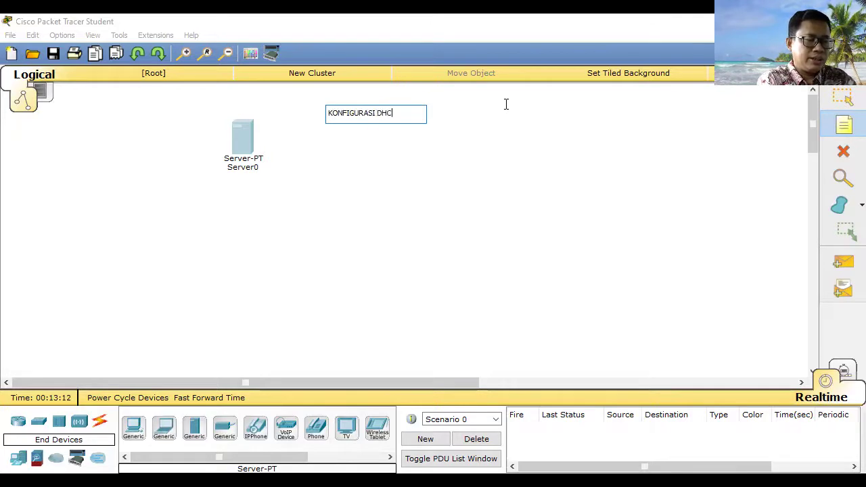
pyautogui.write('P SERVER')
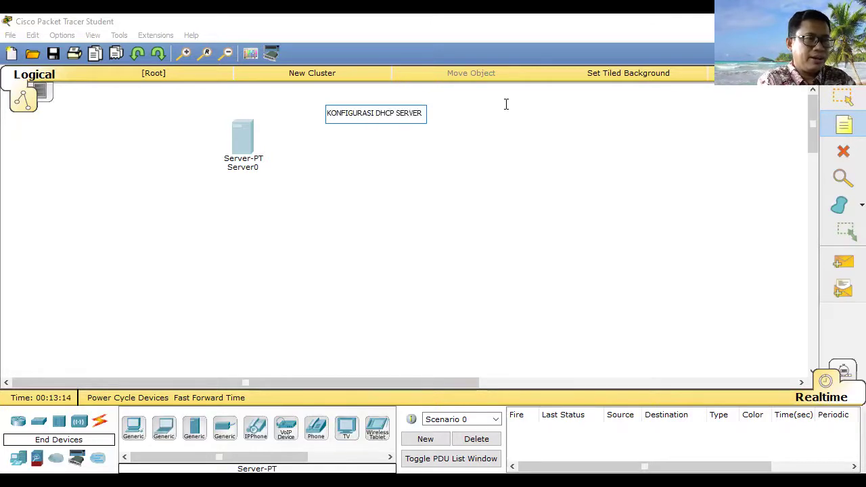
pyautogui.write(' DI CISCO')
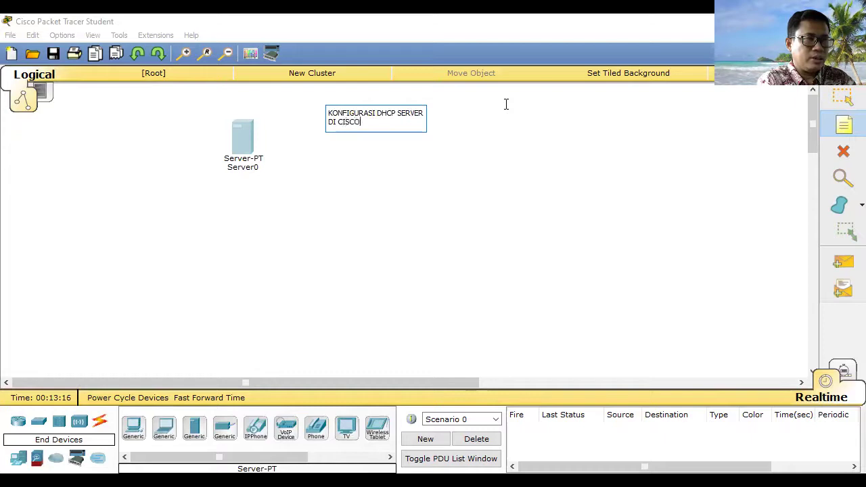
pyautogui.write(' PACKET TRACER')
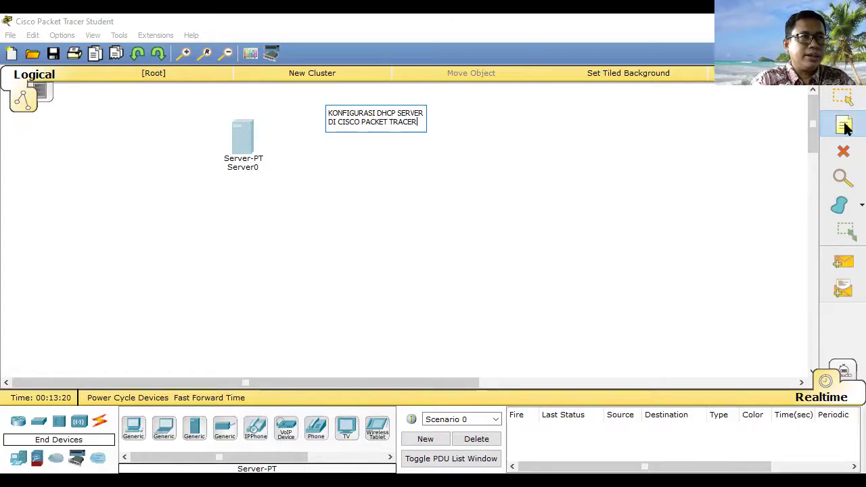
pyautogui.press('Escape')
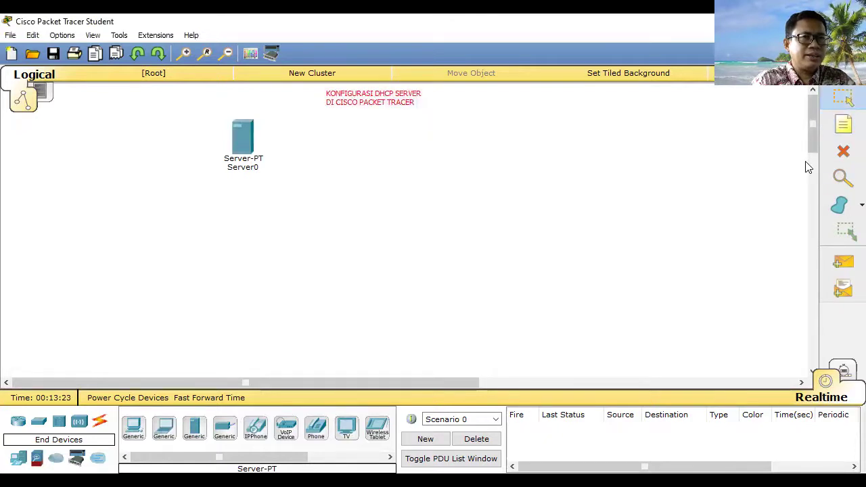
# - Rename the server's display name to Server_Unsada
pyautogui.click(245, 142)
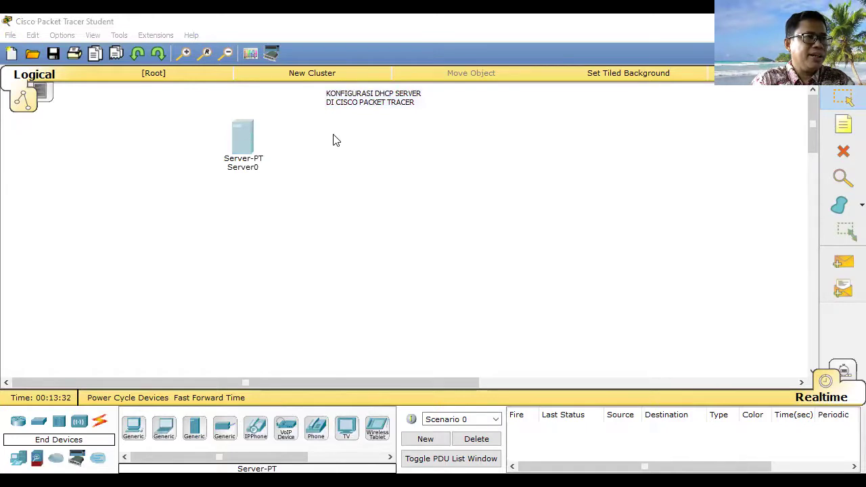
pyautogui.press('BackSpace')
pyautogui.write('_')
pyautogui.write('uNI===')
pyautogui.press('BackSpace')
pyautogui.press('BackSpace')
pyautogui.press('BackSpace')
pyautogui.press('BackSpace')
pyautogui.press('BackSpace')
pyautogui.press('BackSpace')
pyautogui.write('Unsada')
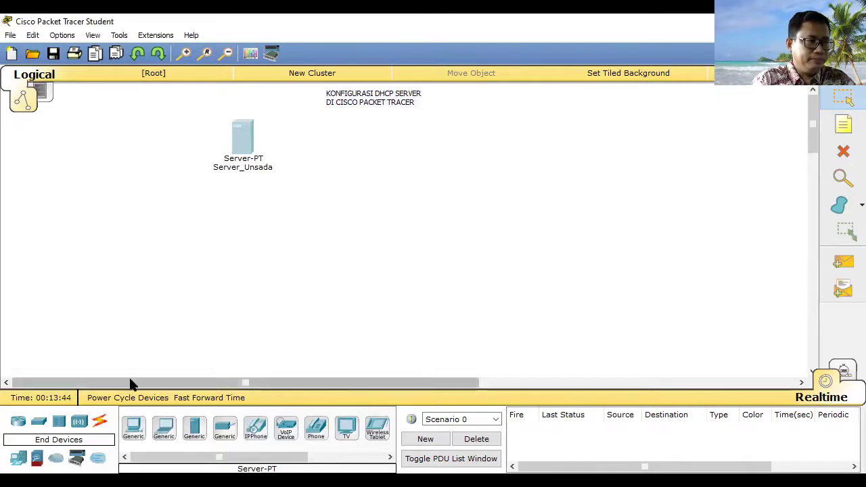
# - Add a 2950-24 switch to the workspace, below the title note and diagonally below the server
pyautogui.click(41, 425)
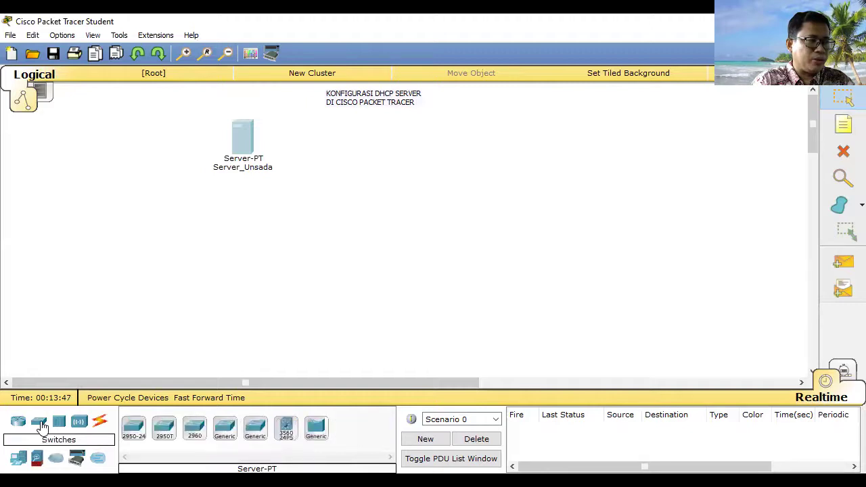
pyautogui.click(133, 427)
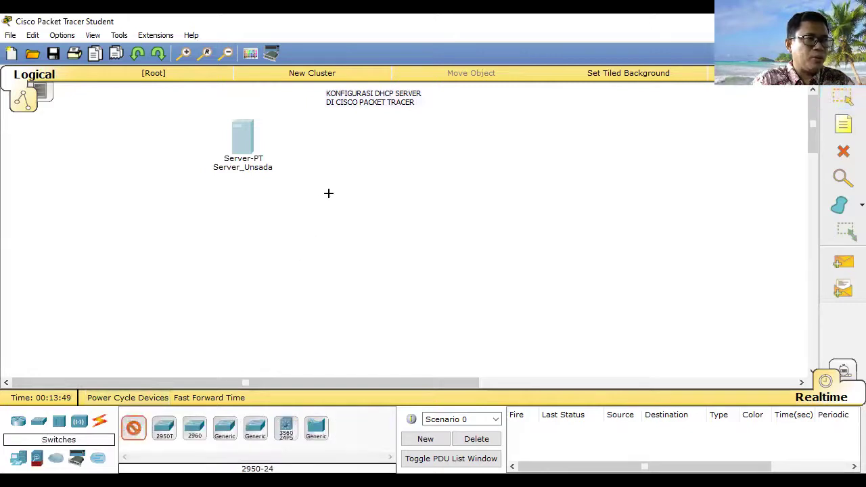
pyautogui.click(369, 191)
pyautogui.moveTo(378, 203); pyautogui.dragTo(383, 201)
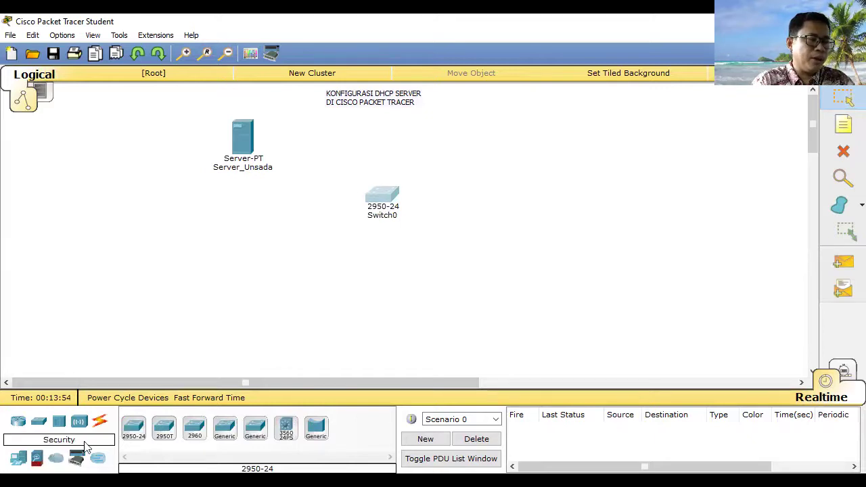
# - Add a generic PC below the server and rename it PC1
pyautogui.click(18, 457)
pyautogui.click(133, 426)
pyautogui.click(223, 300)
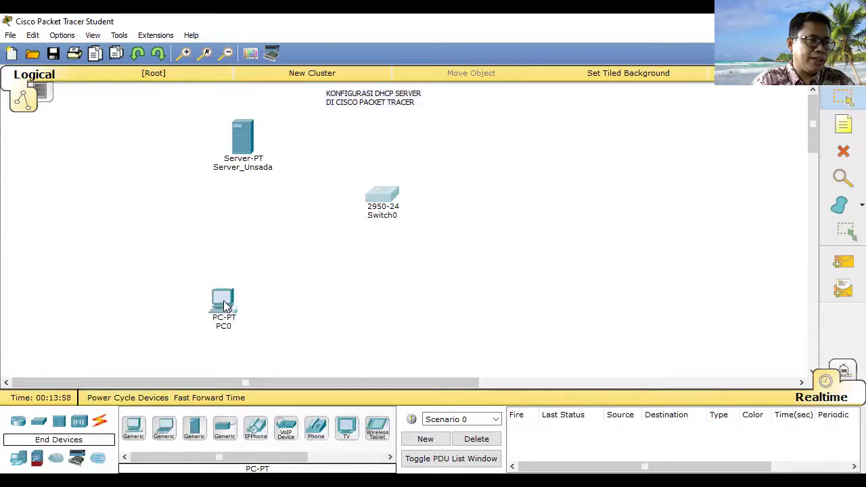
pyautogui.click(230, 303)
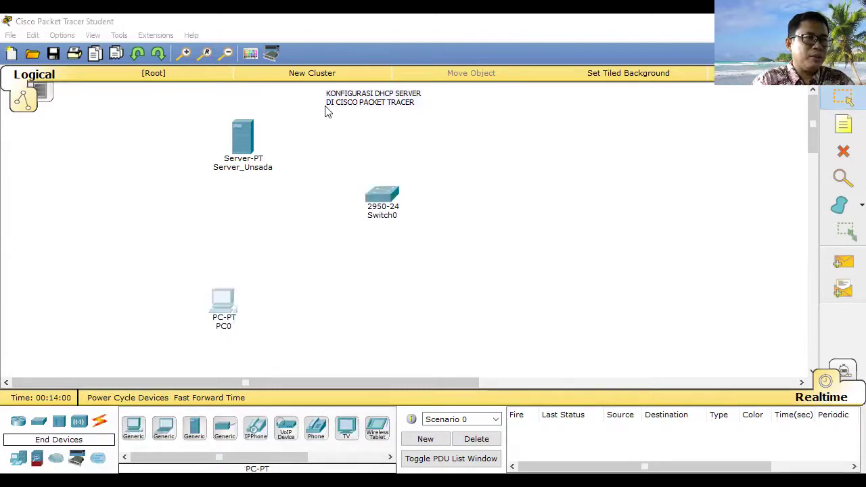
pyautogui.press('BackSpace')
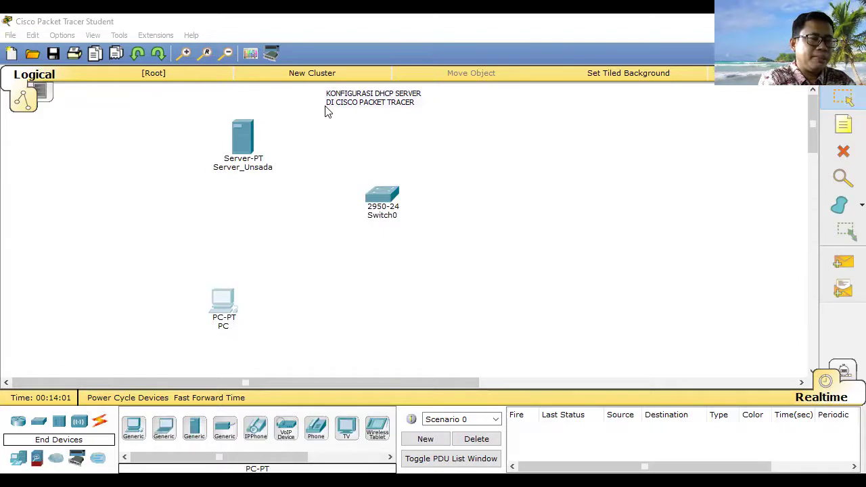
pyautogui.write('_')
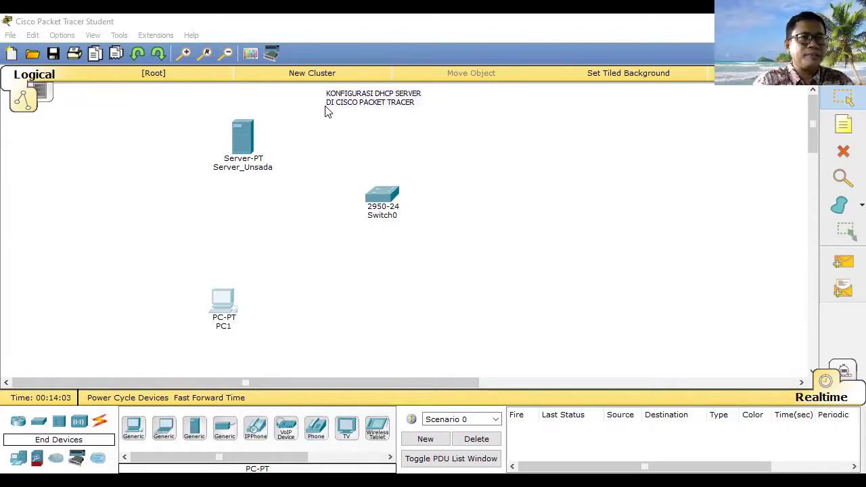
# - Add two more generic PCs and arrange all three in an evenly spaced row beneath the switch
pyautogui.click(134, 427)
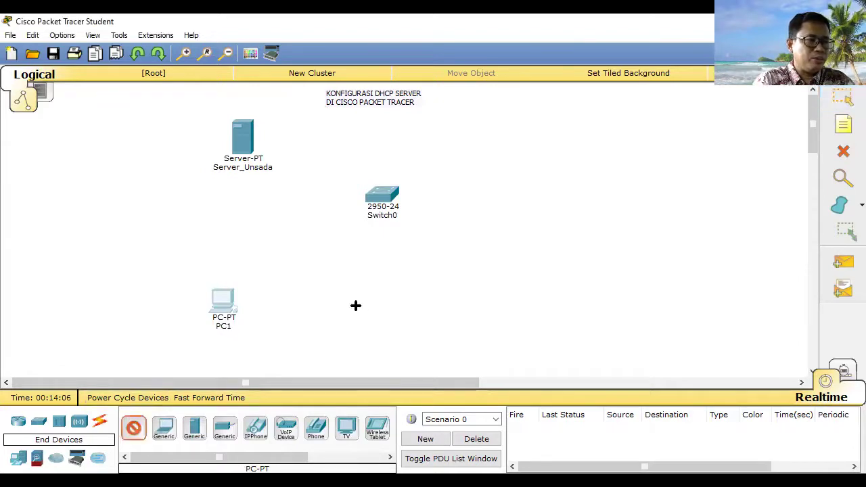
pyautogui.click(333, 311)
pyautogui.click(134, 428)
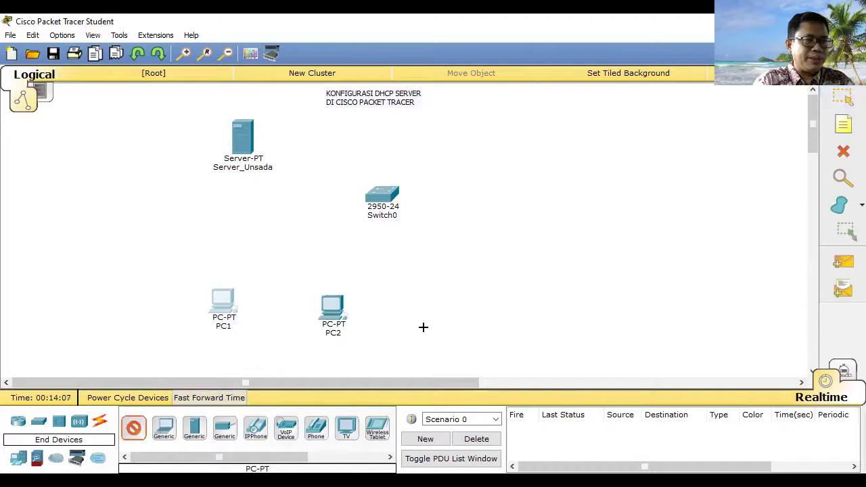
pyautogui.click(458, 308)
pyautogui.moveTo(461, 309); pyautogui.dragTo(484, 305)
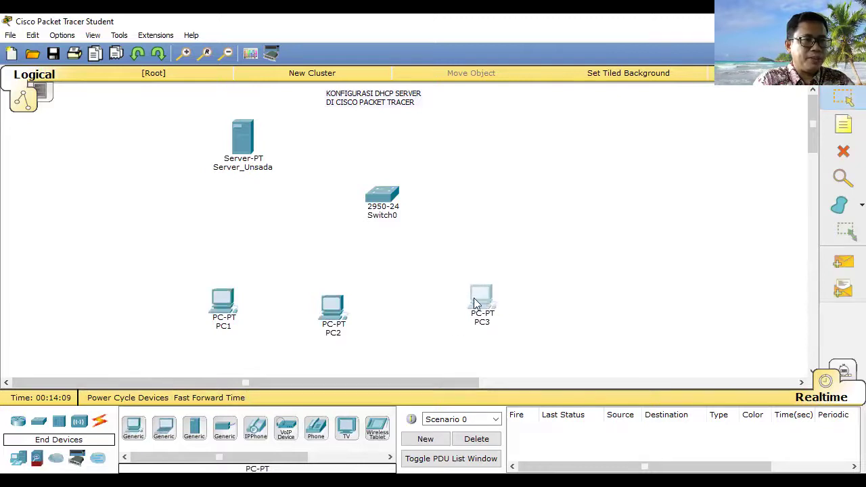
pyautogui.moveTo(331, 308); pyautogui.dragTo(386, 300)
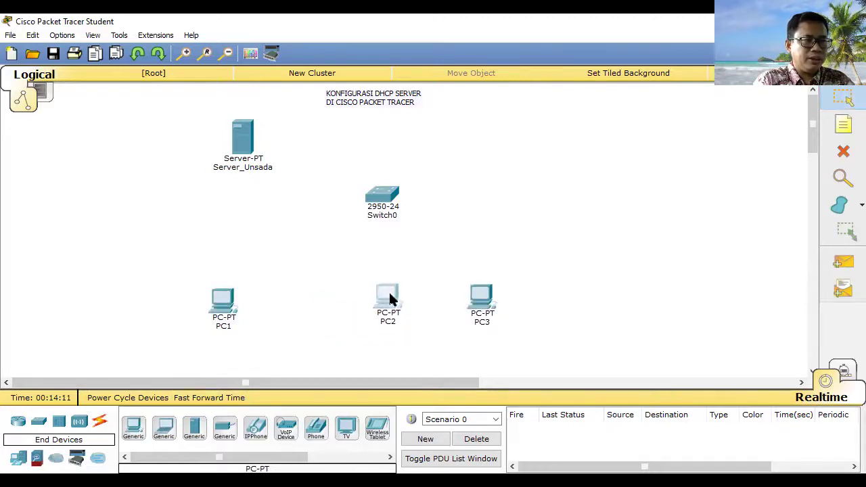
pyautogui.moveTo(227, 300); pyautogui.dragTo(297, 304)
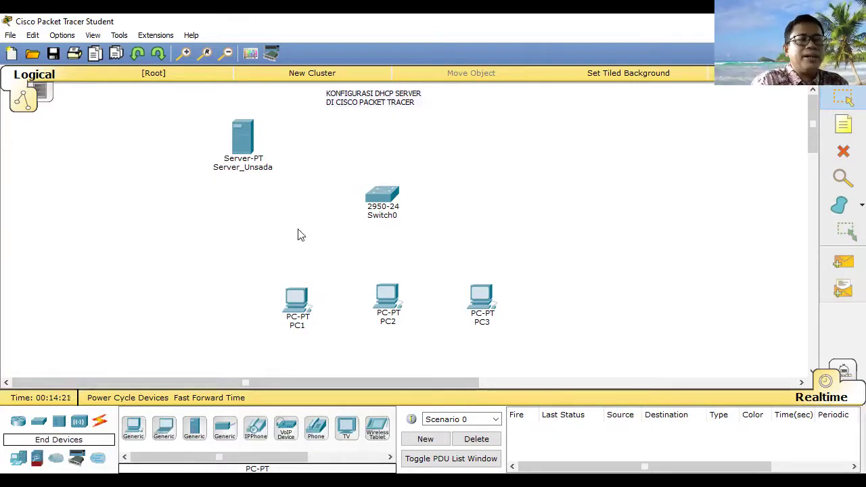
# - Connect the server's FastEthernet0 to the switch's FastEthernet0/1 with a copper straight-through cable
pyautogui.click(100, 423)
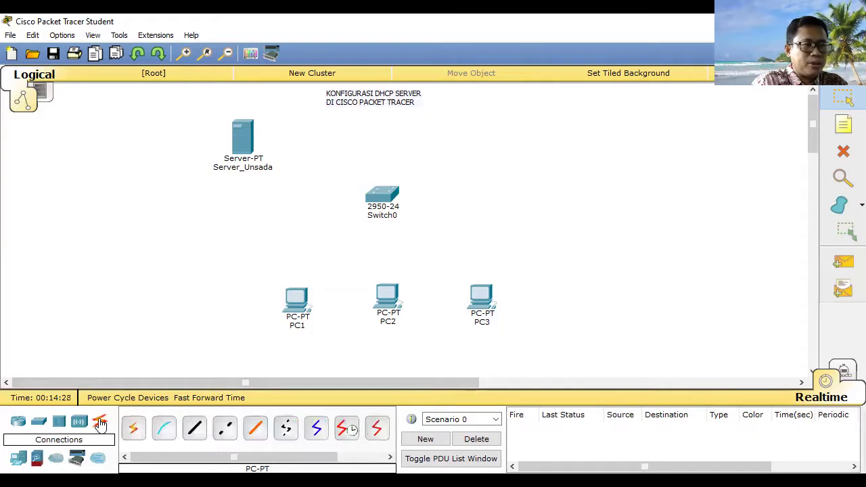
pyautogui.click(195, 433)
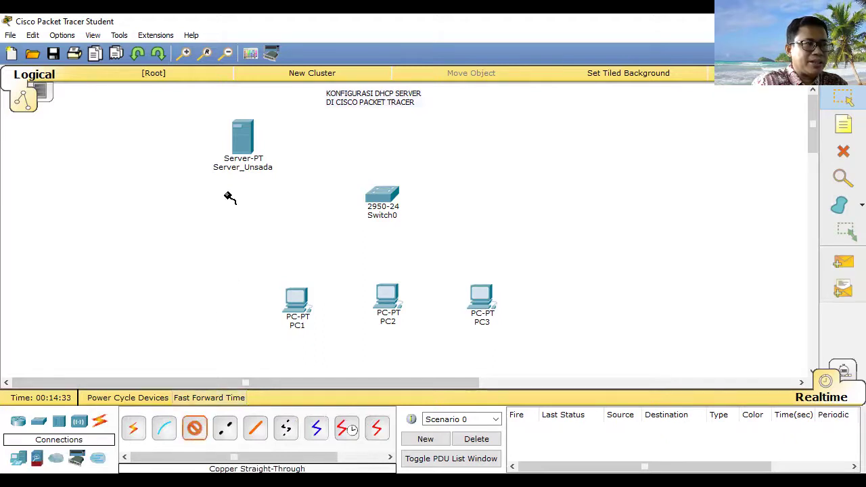
pyautogui.click(246, 134)
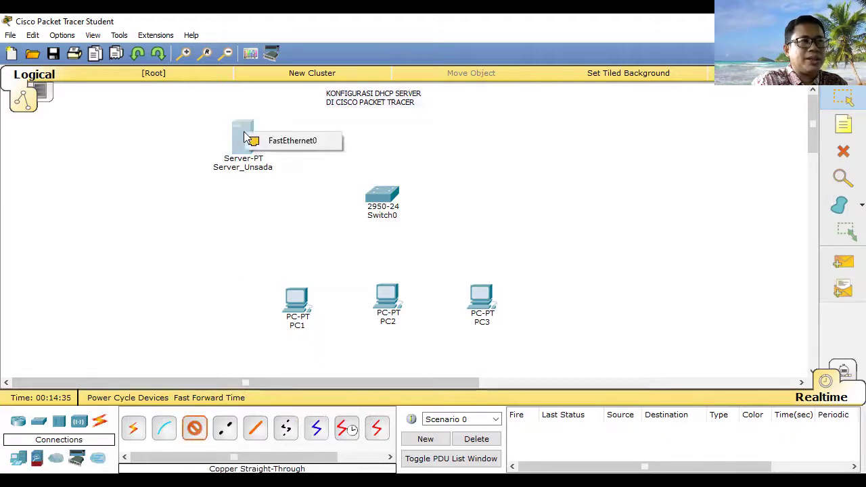
pyautogui.click(311, 140)
pyautogui.click(382, 197)
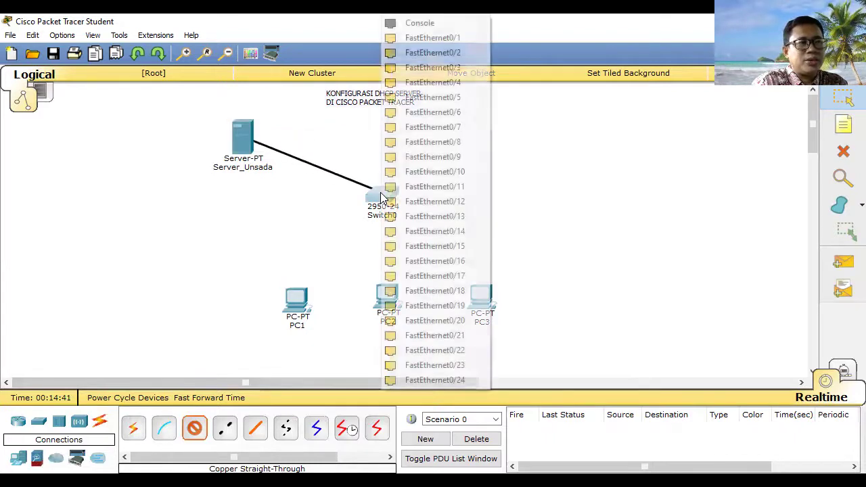
pyautogui.click(441, 39)
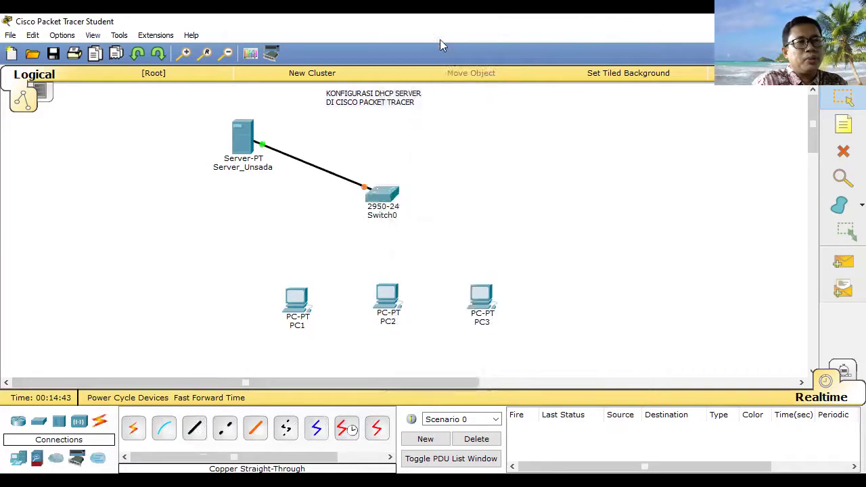
# - Connect a free FastEthernet port of the switch to PC1's FastEthernet0 with a copper straight-through cable
pyautogui.click(194, 429)
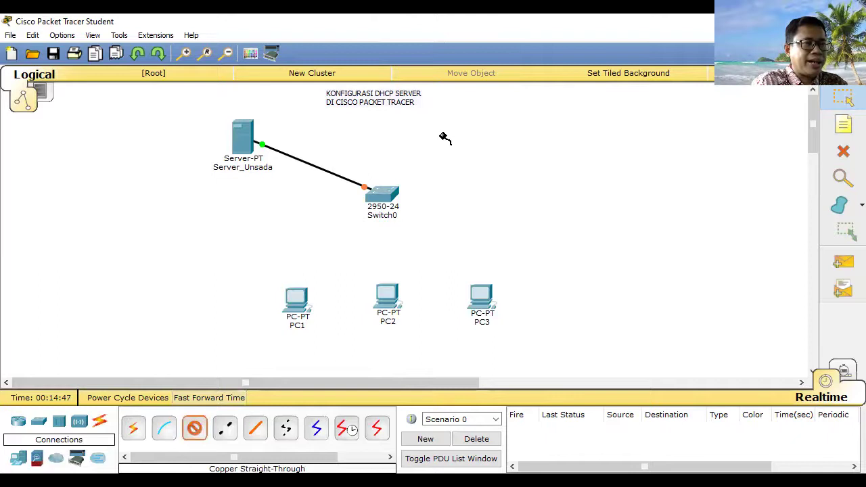
pyautogui.click(386, 194)
pyautogui.click(439, 49)
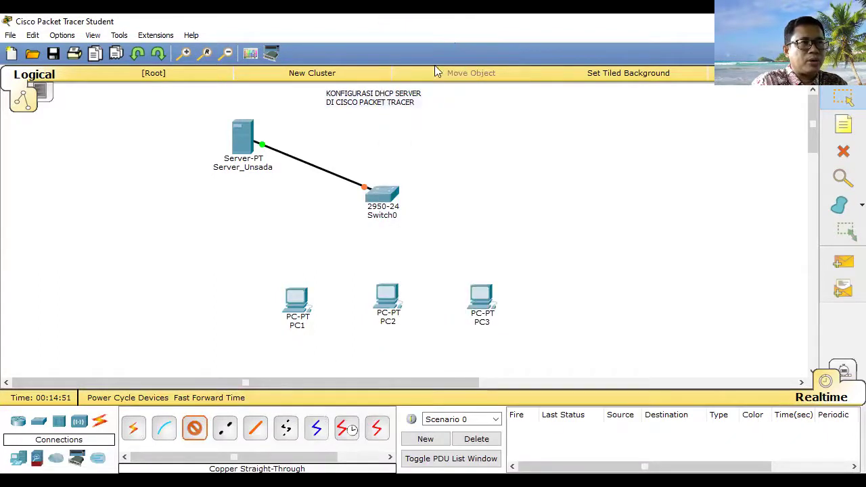
pyautogui.click(295, 302)
pyautogui.click(343, 327)
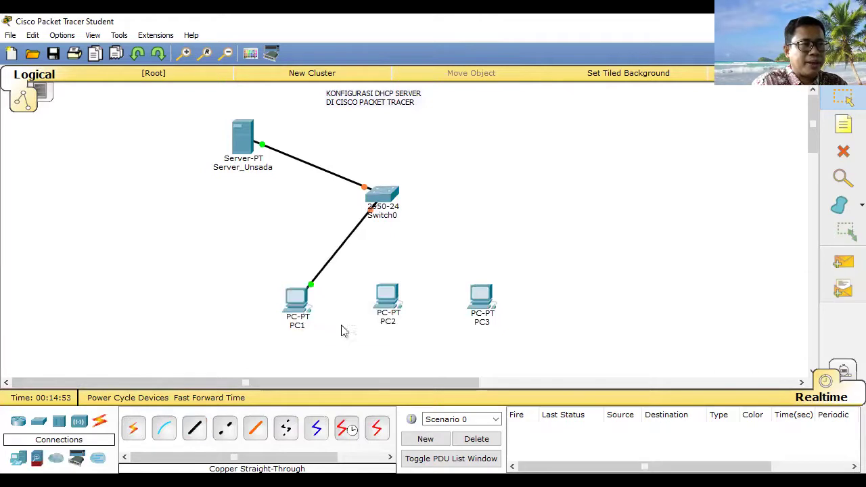
# - Connect a free FastEthernet port of the switch to PC2's FastEthernet0 with a copper straight-through cable
pyautogui.click(201, 433)
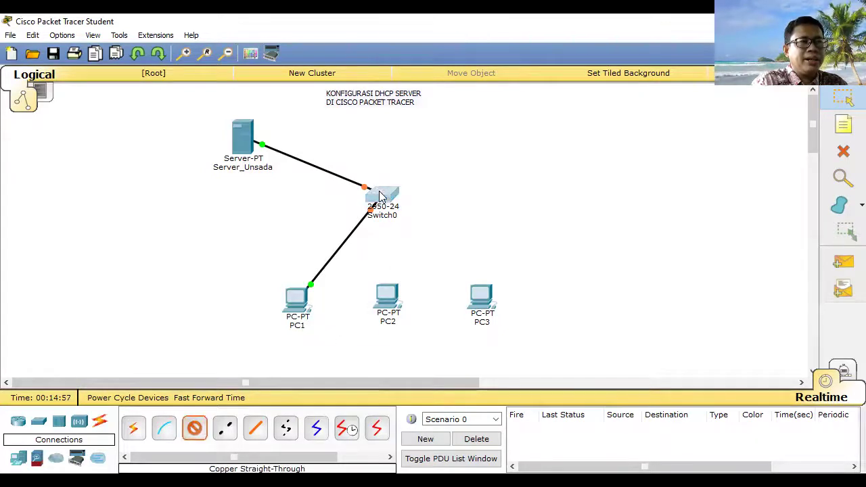
pyautogui.click(380, 196)
pyautogui.click(441, 44)
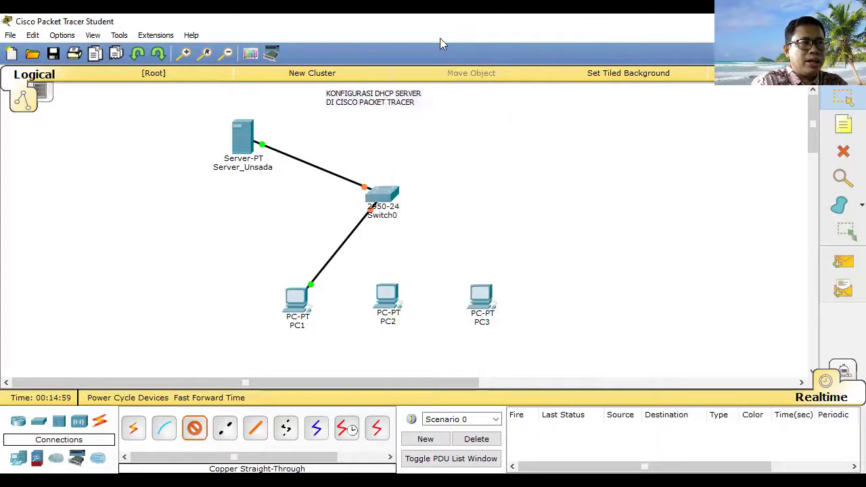
pyautogui.click(391, 300)
pyautogui.click(435, 322)
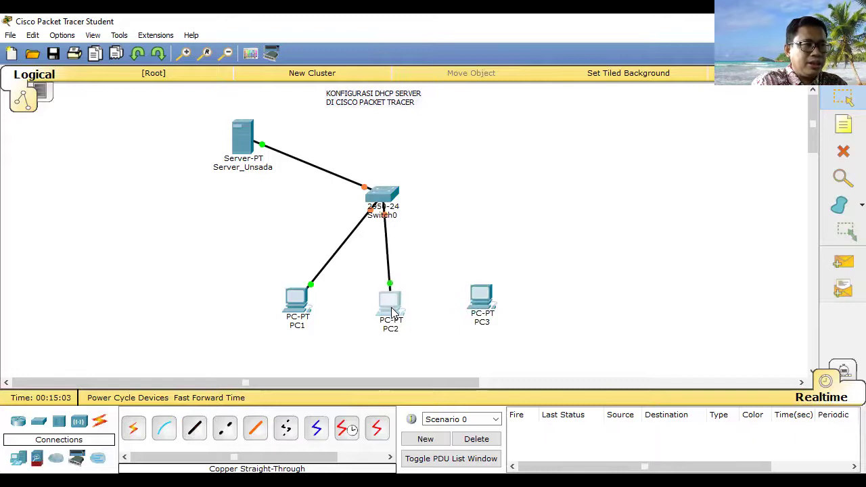
# - Connect a free FastEthernet port of the switch to PC3's FastEthernet0 with a copper straight-through cable
pyautogui.click(191, 431)
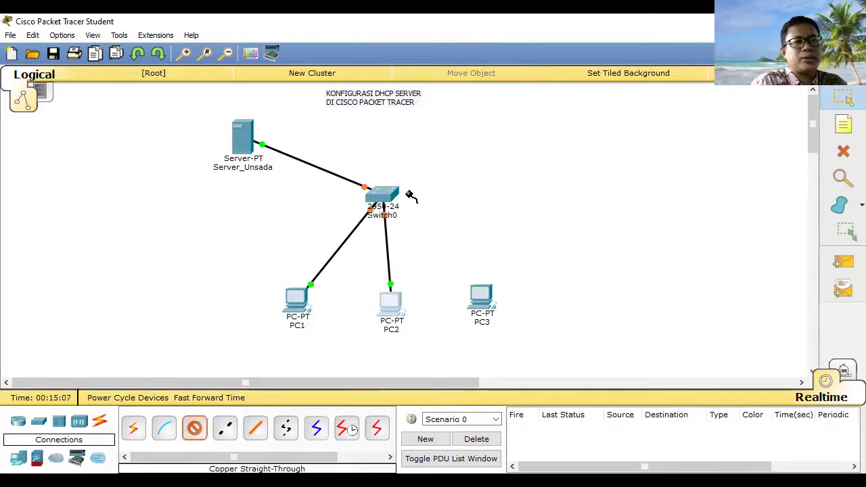
pyautogui.click(384, 195)
pyautogui.click(435, 53)
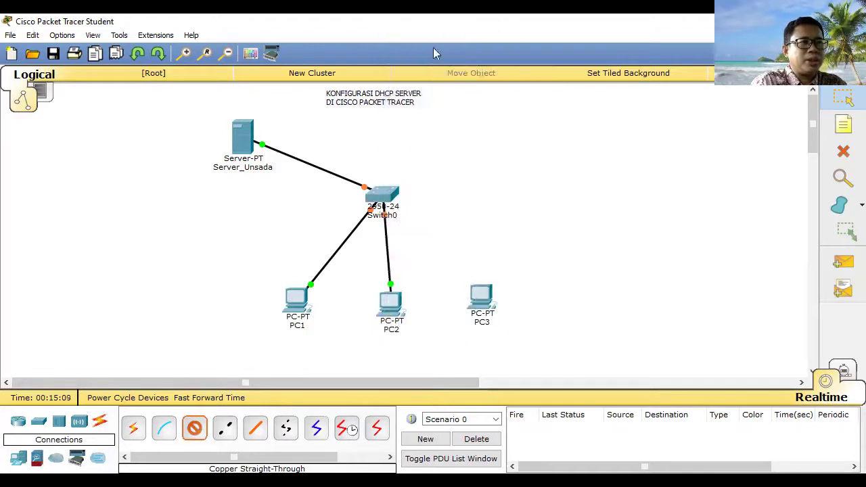
pyautogui.click(482, 299)
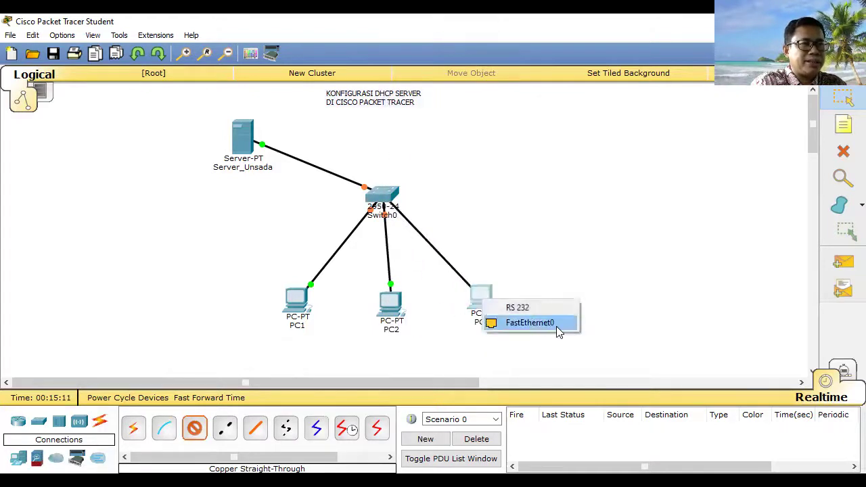
pyautogui.click(529, 322)
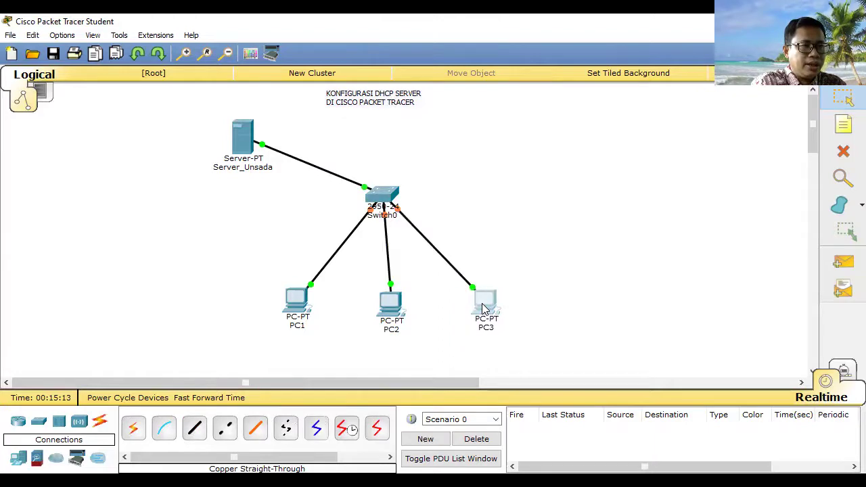
# - Add a note below the server with the lines "IP address : 192.168.1.1" and "sm : 255.255.255.0"
pyautogui.click(844, 152)
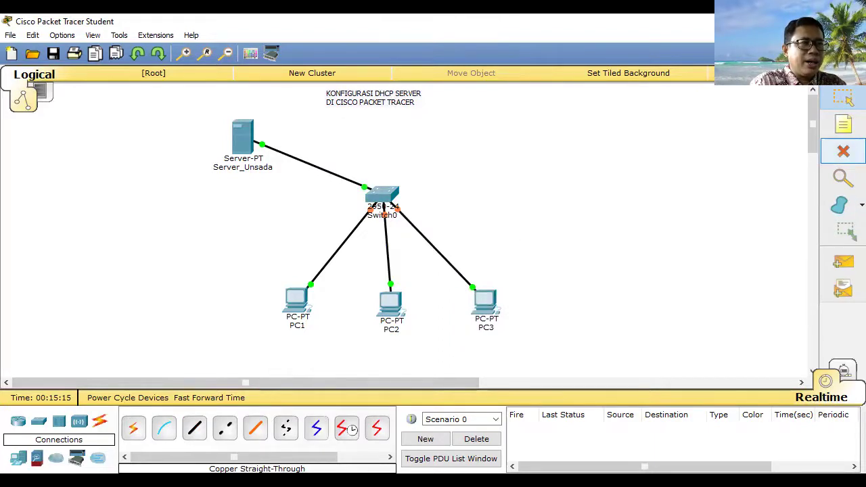
pyautogui.click(843, 125)
pyautogui.click(139, 182)
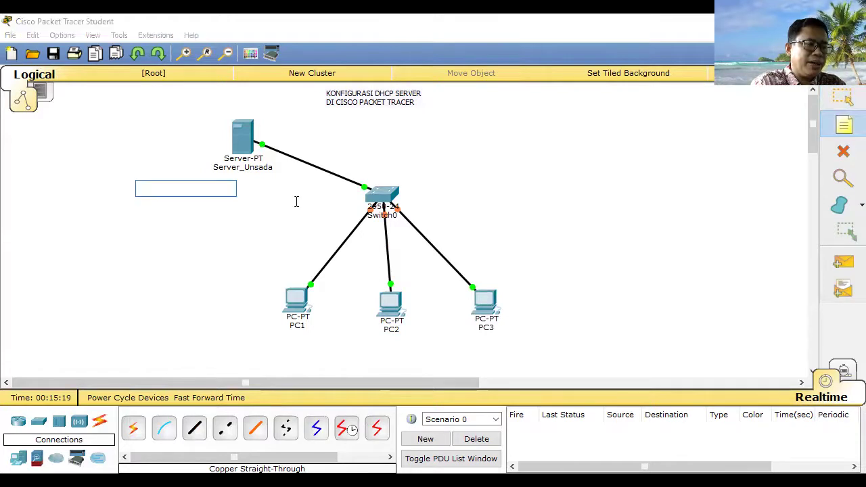
pyautogui.write('IP address :')
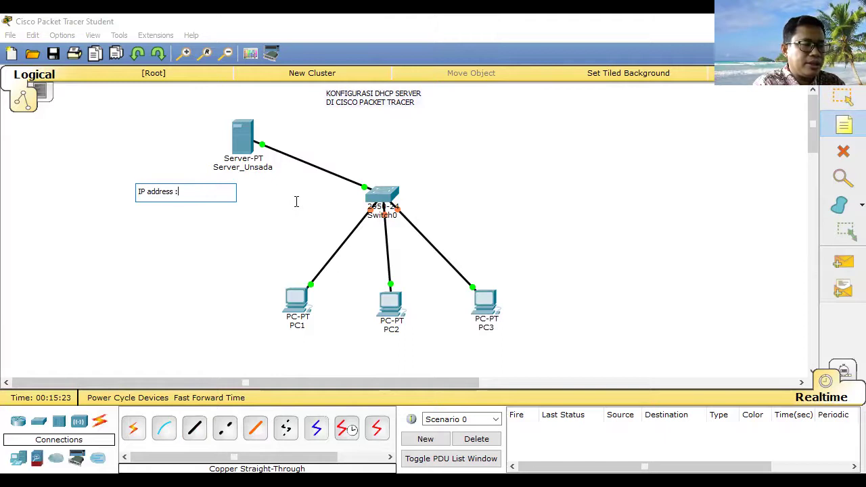
pyautogui.write(' 19')
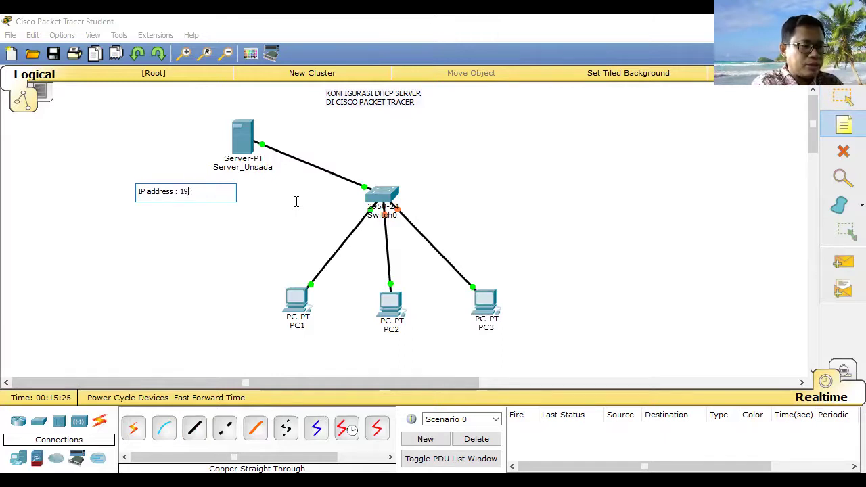
pyautogui.write('2.168.1.1')
pyautogui.press('Return')
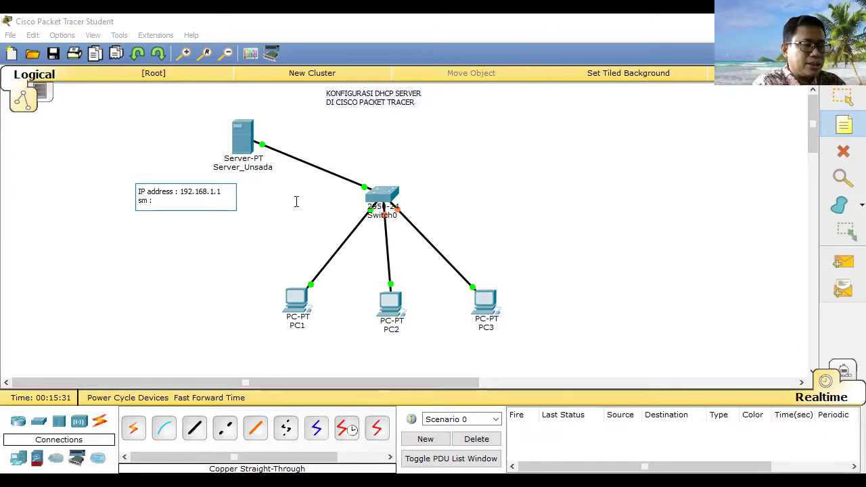
pyautogui.write(': 255.255.')
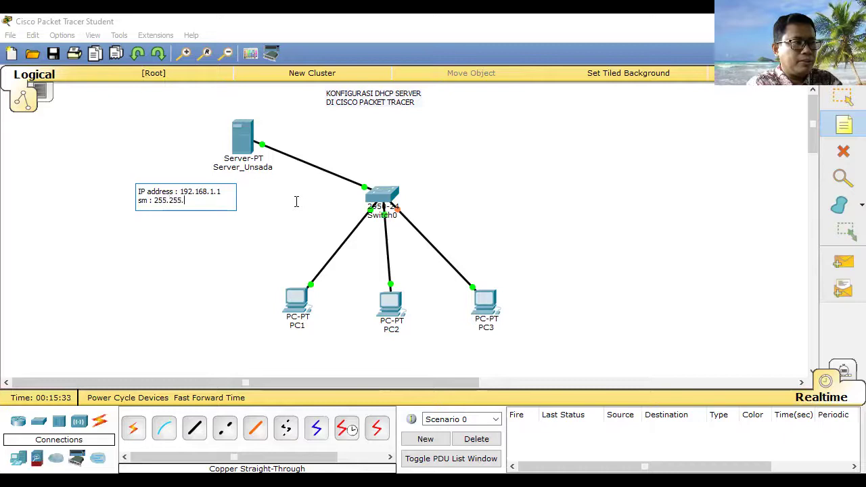
pyautogui.write('255.0')
pyautogui.press('Return')
# - Add the line "Gateway : 192.168.1.10" to the note below the subnet line
pyautogui.write('gw')
pyautogui.press('BackSpace')
pyautogui.press('BackSpace')
pyautogui.write('gateway')
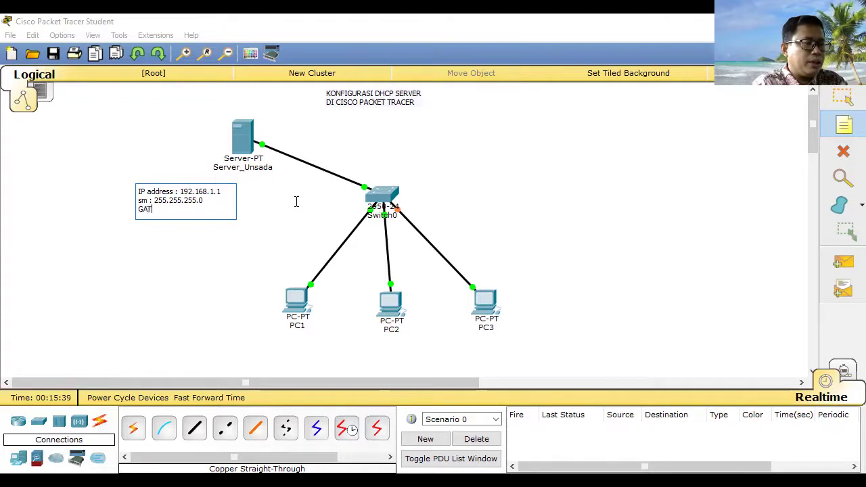
pyautogui.press('BackSpace')
pyautogui.press('BackSpace')
pyautogui.press('BackSpace')
pyautogui.press('BackSpace')
pyautogui.press('BackSpace')
pyautogui.press('BackSpace')
pyautogui.press('BackSpace')
pyautogui.write('Gata')
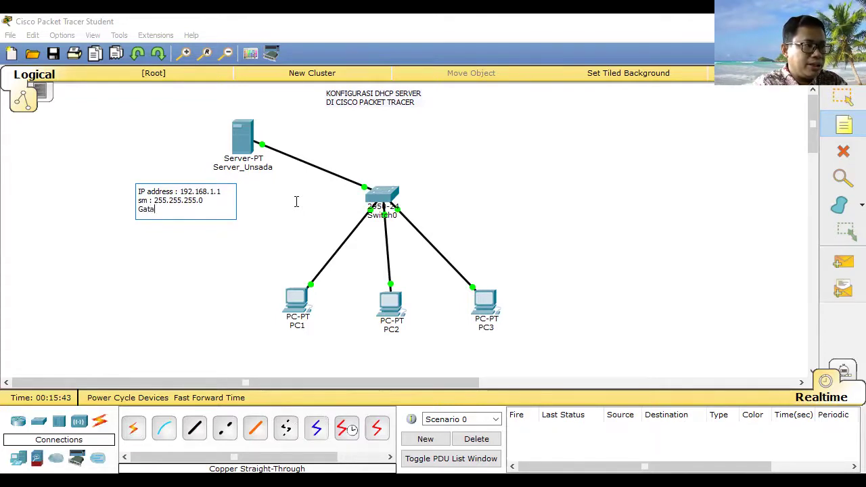
pyautogui.write('wa')
pyautogui.write('u')
pyautogui.press('BackSpace')
pyautogui.press('BackSpace')
pyautogui.press('BackSpace')
pyautogui.press('BackSpace')
pyautogui.press('BackSpace')
pyautogui.press('BackSpace')
pyautogui.write('eway ')
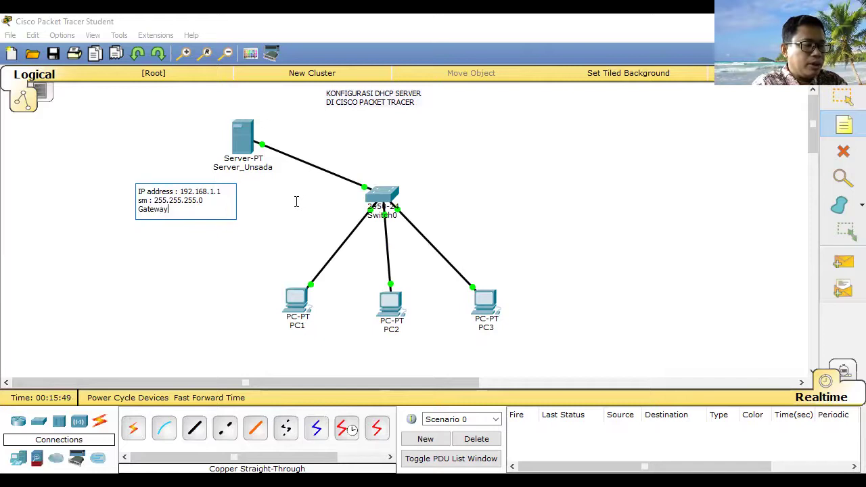
pyautogui.write(': 192.168.1.10')
# - Expand the "sm" label in the note's second line to "subnet mask"
pyautogui.click(142, 200)
pyautogui.write('ubnet')
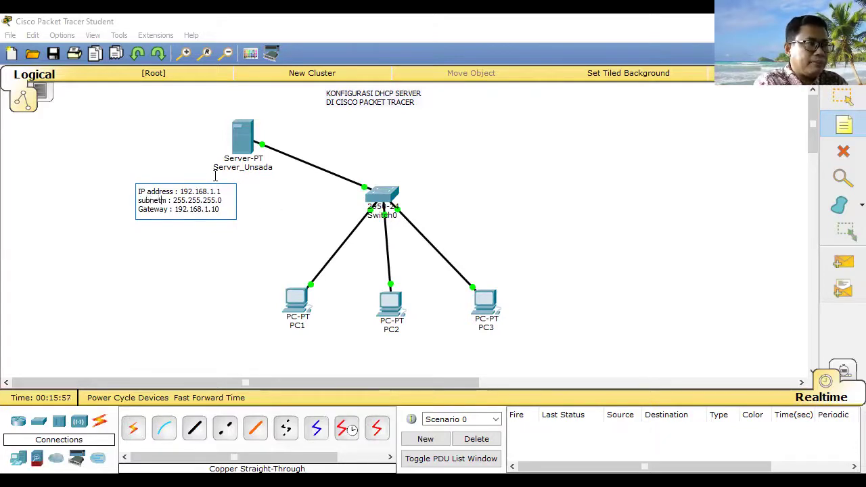
pyautogui.write(' mask')
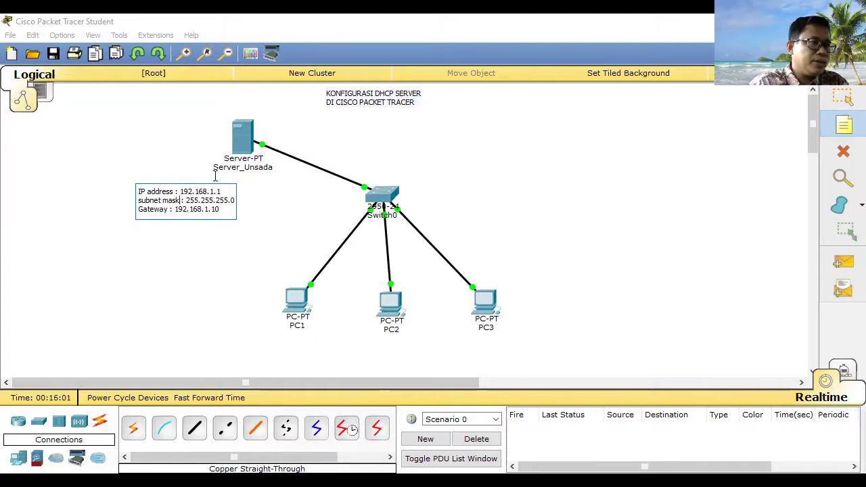
# - Add the line "dhcp range : 192.168.1.2 sd 192.168.1.9" to the note, separated by a blank line
pyautogui.press('Return')
pyautogui.press('Return')
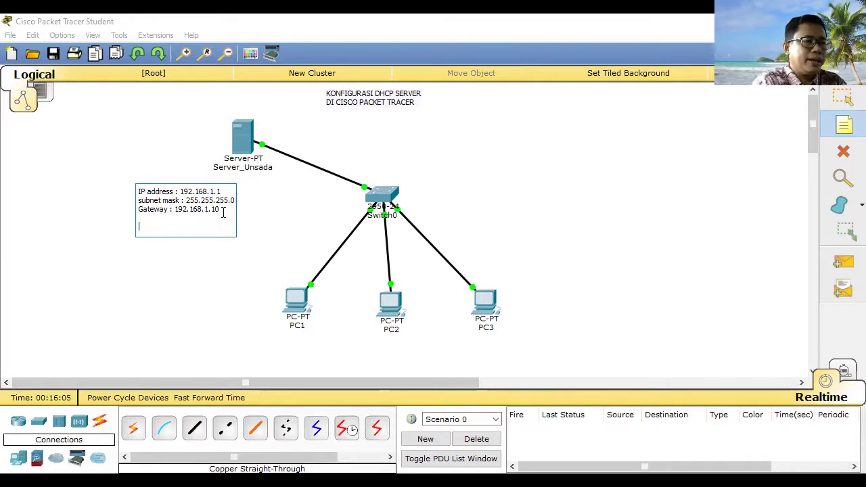
pyautogui.write('dhp')
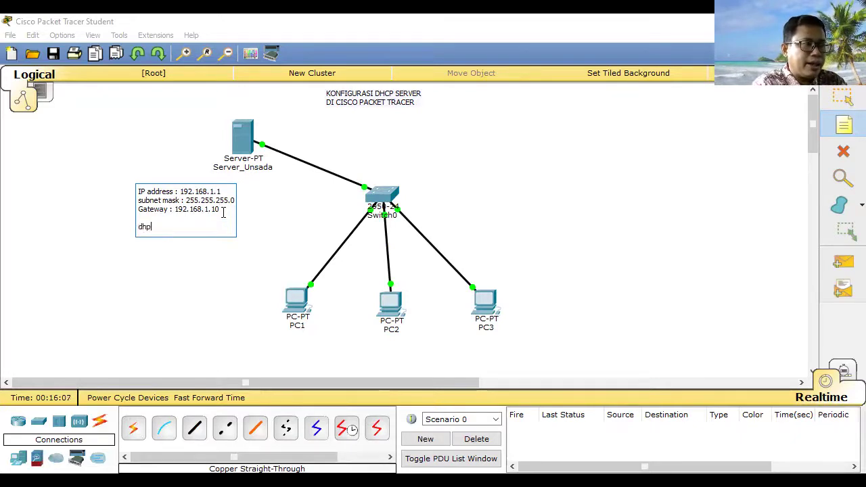
pyautogui.press('BackSpace')
pyautogui.press('BackSpace')
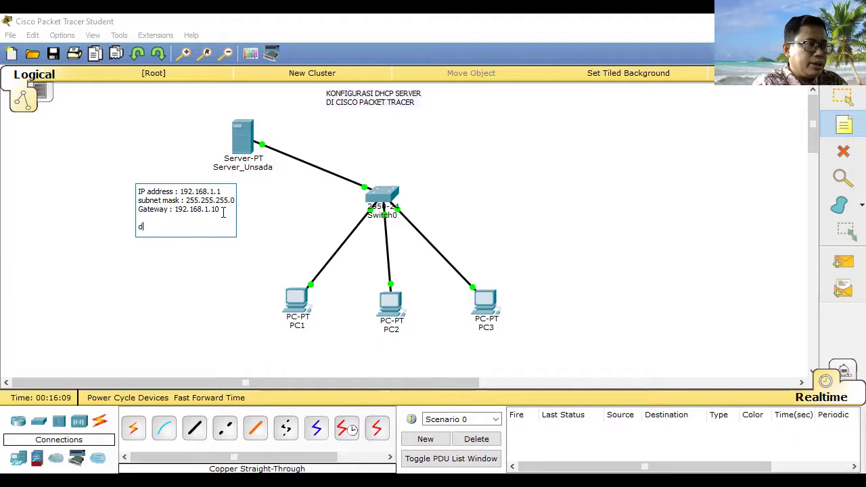
pyautogui.write('hcp ')
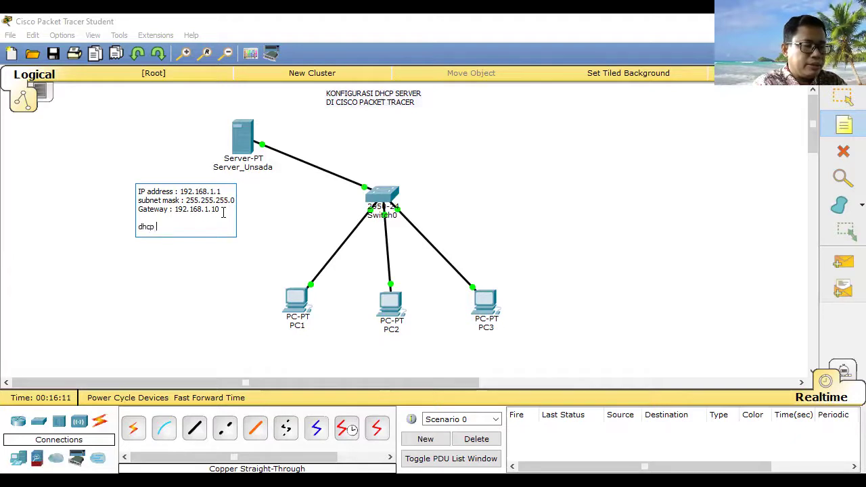
pyautogui.write('range : 192.168')
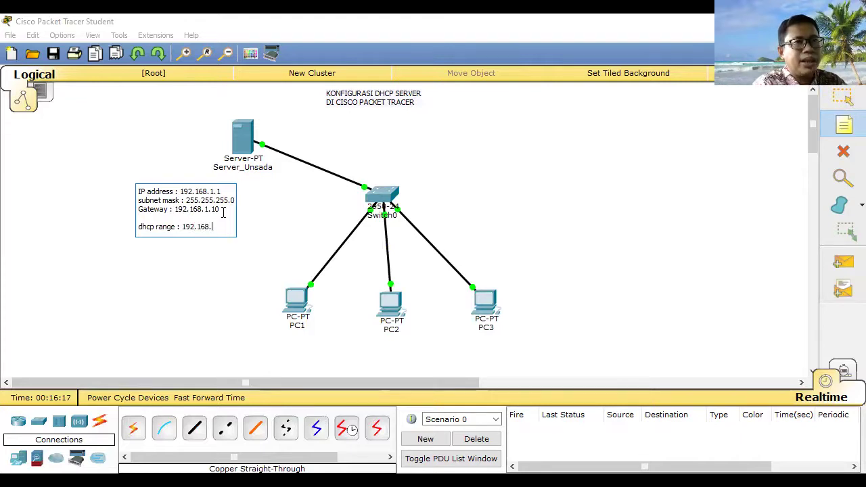
pyautogui.write('.1.2 sd 192.168')
pyautogui.write('.1.9')
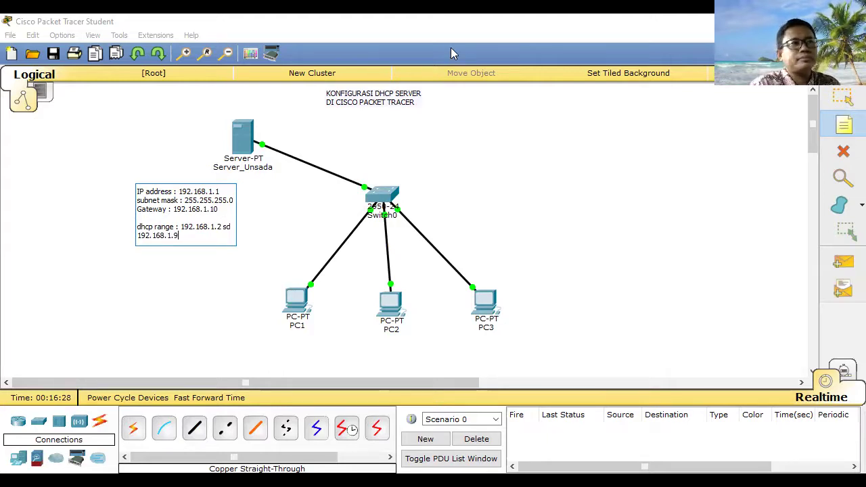
# - Finish the addressing note and move it directly beneath the Server_Unsada label
pyautogui.click(844, 99)
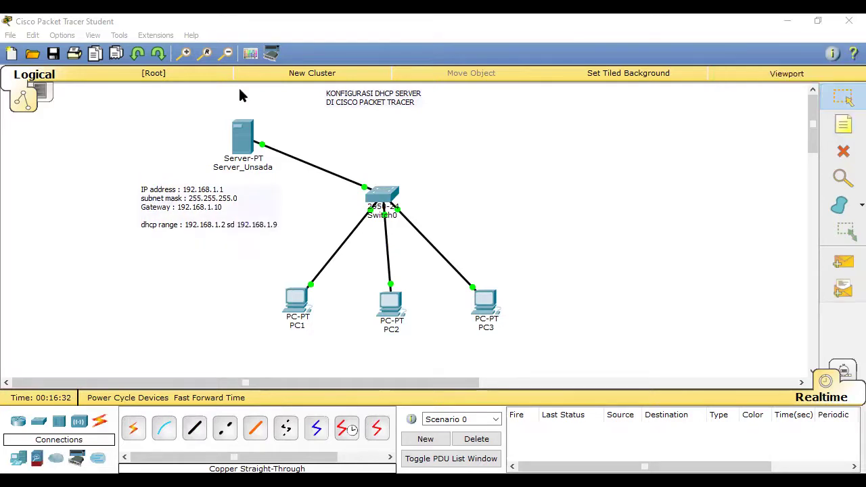
pyautogui.moveTo(172, 206); pyautogui.dragTo(203, 199)
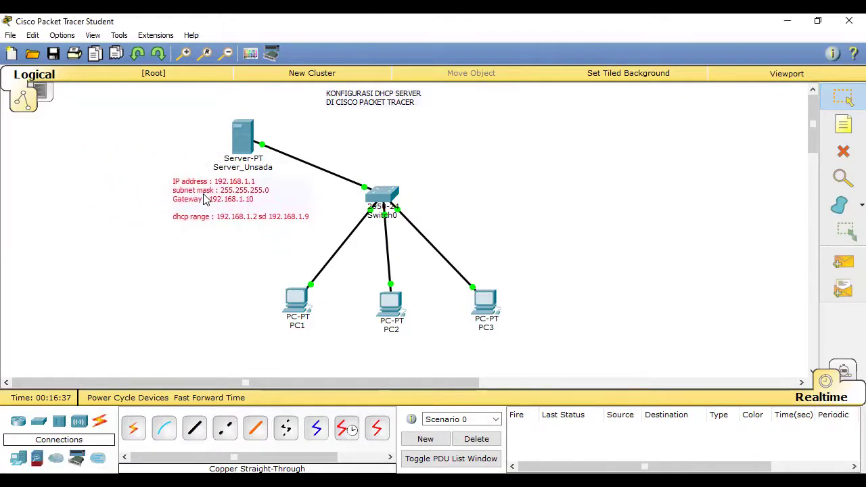
pyautogui.click(546, 129)
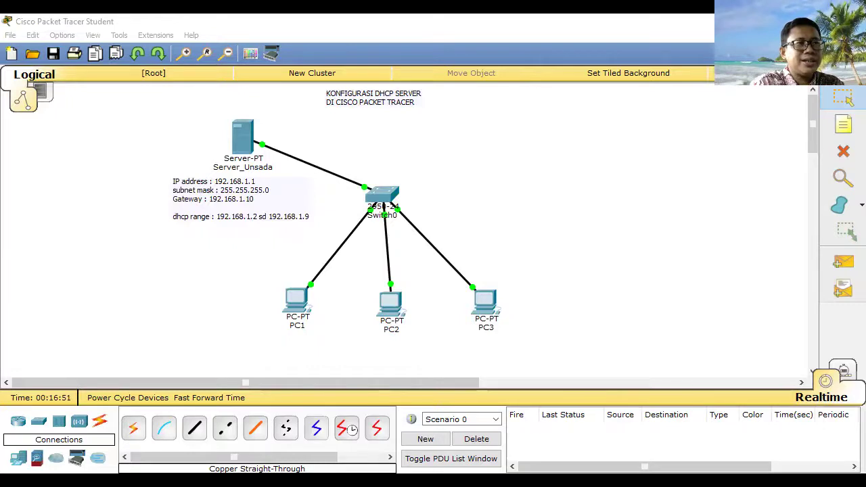
# - Configure the server's FastEthernet0 with static IP 192.168.1.1, subnet mask 255.255.255.0 and default gateway 192.168.1.10
pyautogui.click(243, 135)
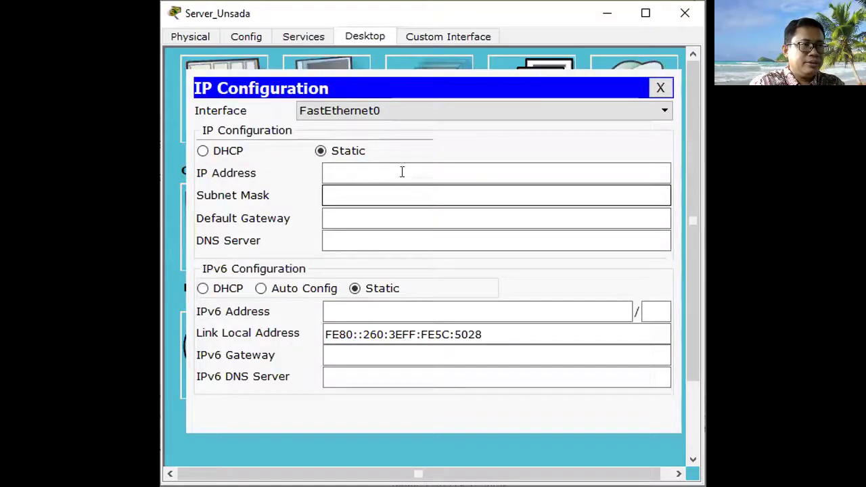
pyautogui.click(401, 171)
pyautogui.write('192.')
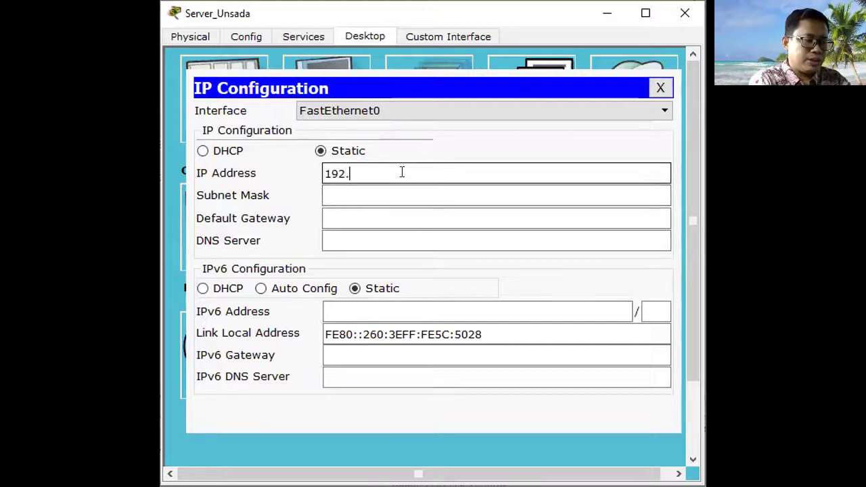
pyautogui.write('168.1.1')
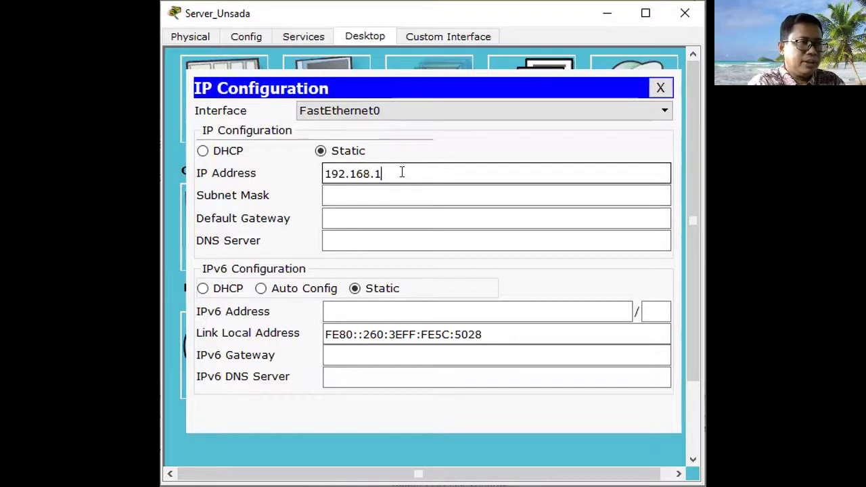
pyautogui.click(396, 196)
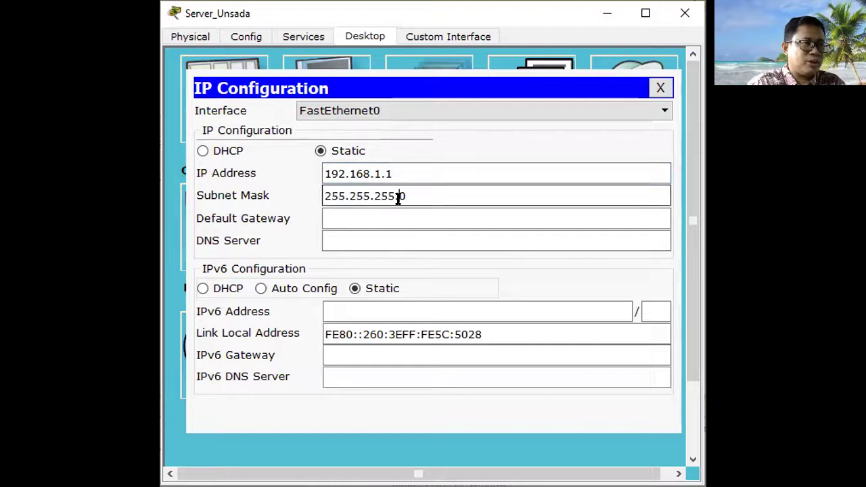
pyautogui.click(391, 215)
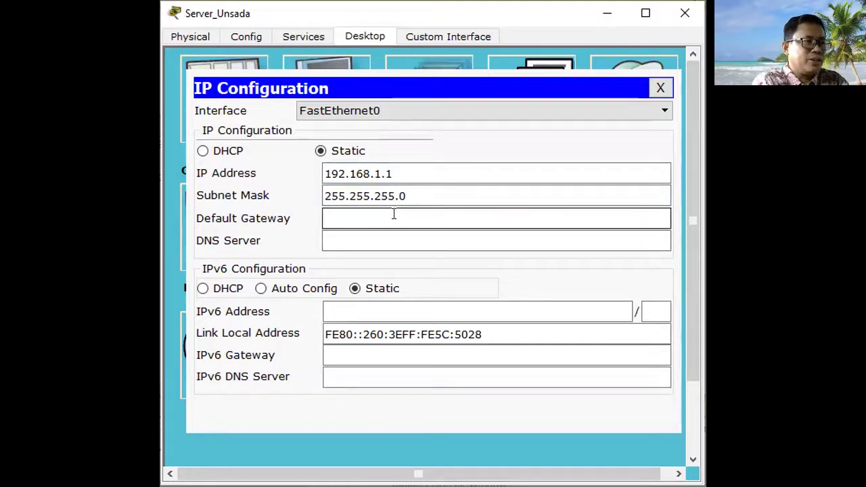
pyautogui.write('192.168')
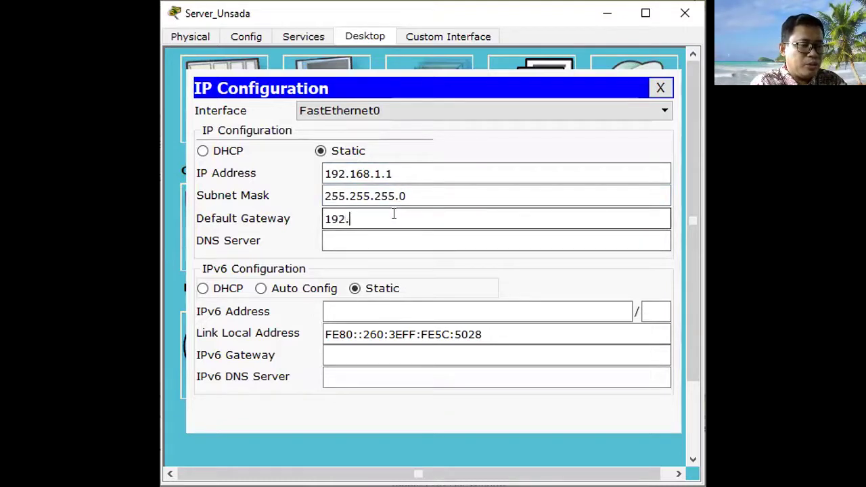
pyautogui.write('.1.10')
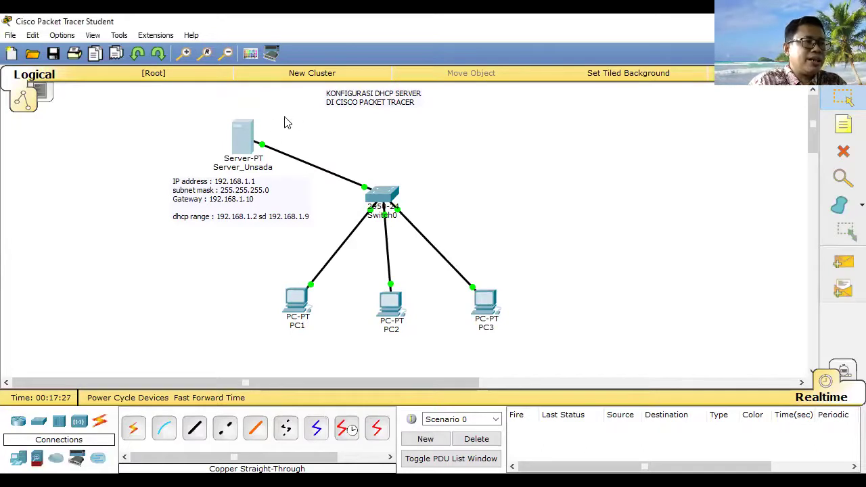
# - Enter default gateway 192.168.1.10, start IP address 192.168.1.2 and a maximum of 9 users in the server's DHCP pool, then close its window
pyautogui.click(244, 141)
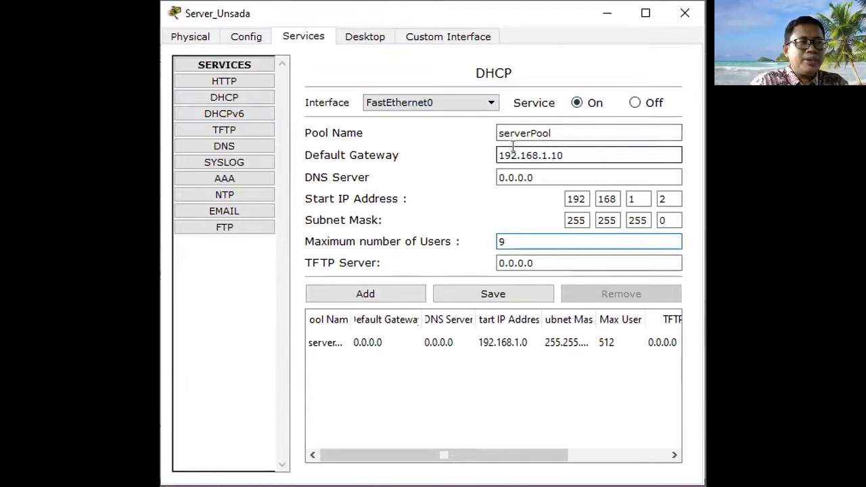
pyautogui.click(581, 154)
pyautogui.moveTo(580, 154); pyautogui.dragTo(468, 146)
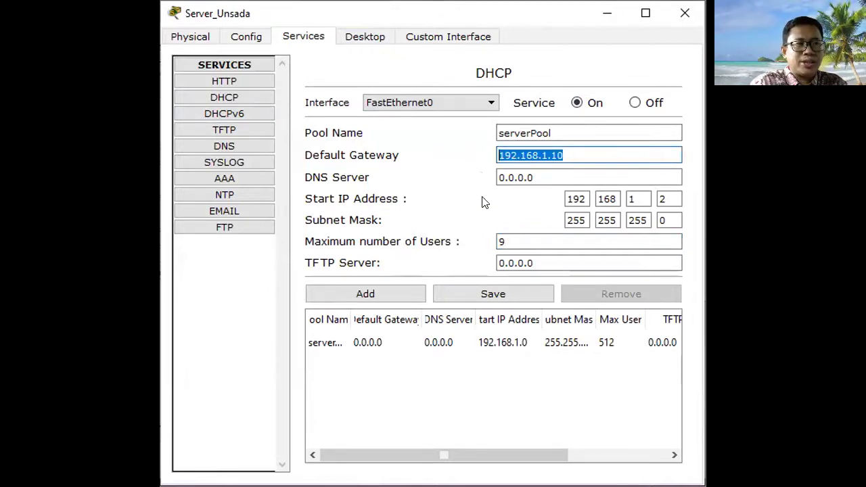
pyautogui.doubleClick(664, 197)
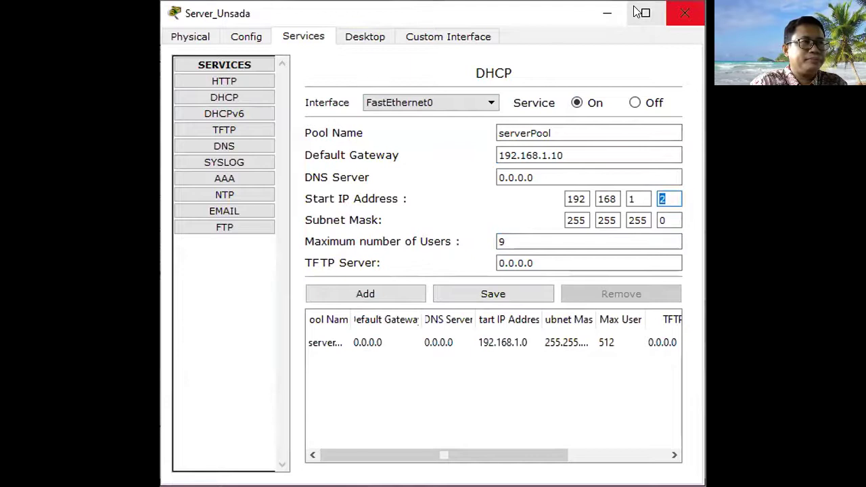
pyautogui.click(684, 13)
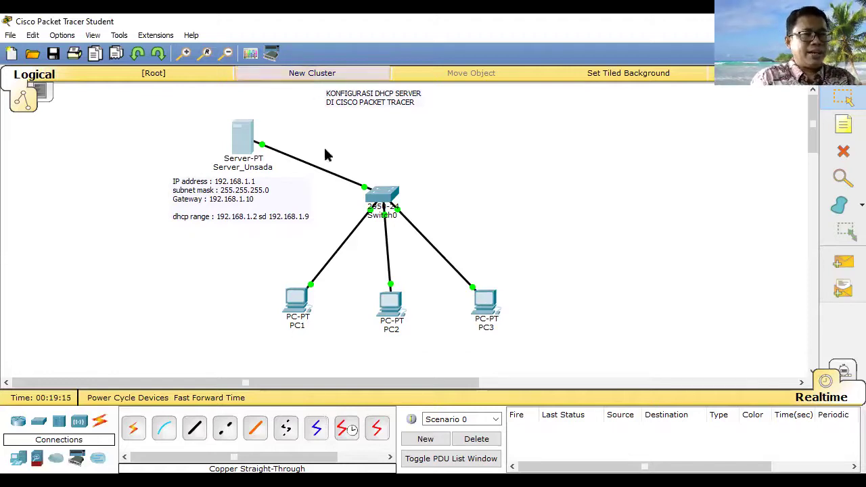
# - Set PC1's IP configuration to obtain its address through DHCP
pyautogui.click(296, 308)
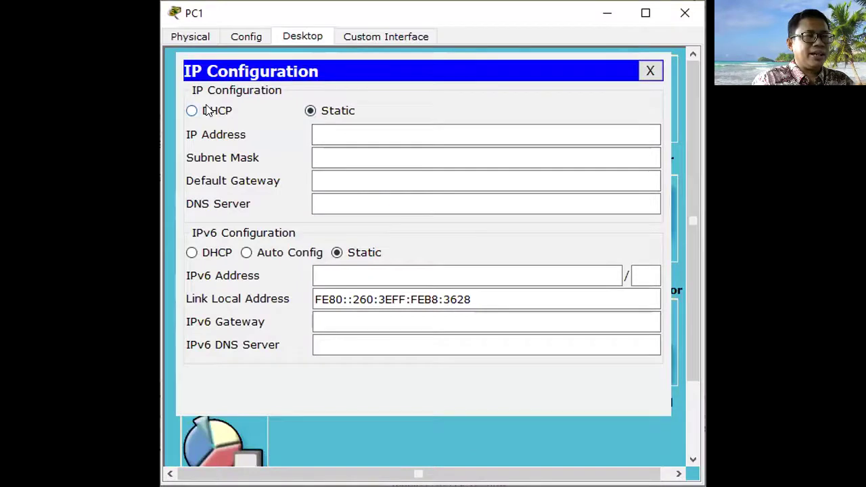
pyautogui.click(192, 110)
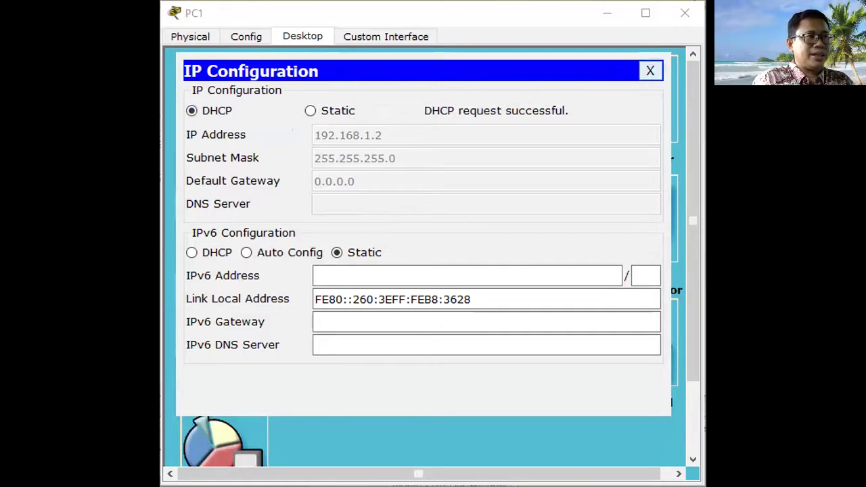
pyautogui.press('Escape')
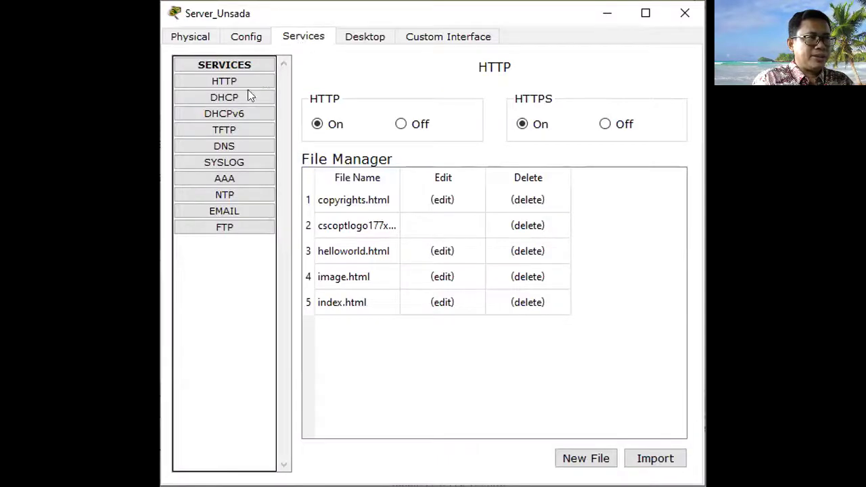
# - Review the DHCP pool settings on Server_Unsada, including the serverPool entry, and close the server's window
pyautogui.click(234, 97)
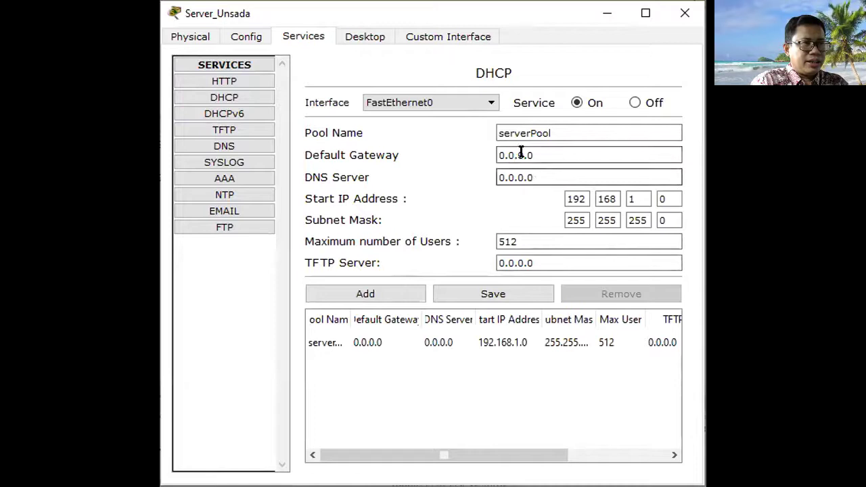
pyautogui.click(436, 343)
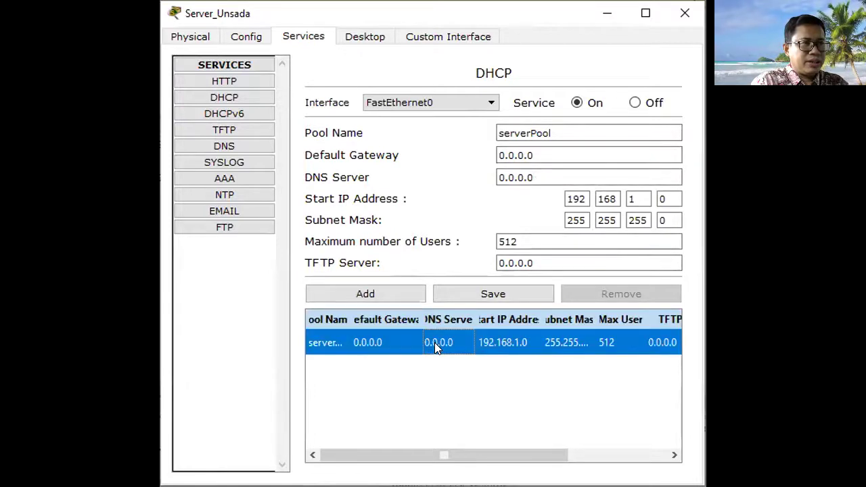
pyautogui.click(503, 341)
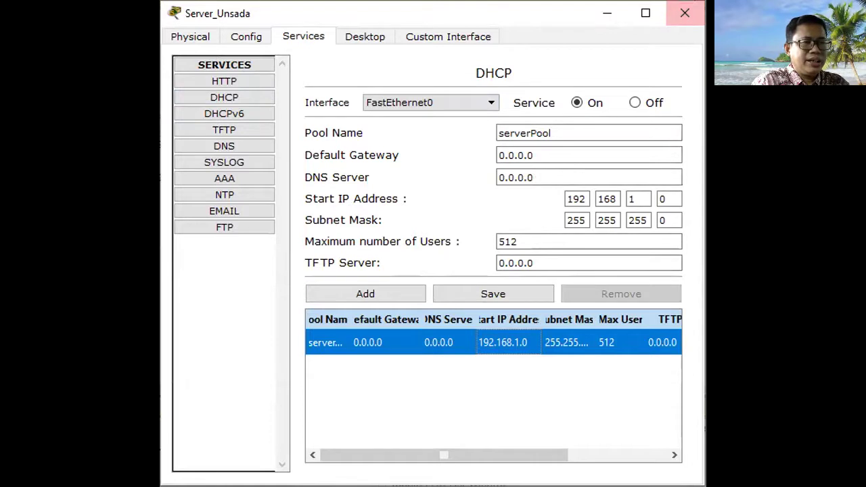
pyautogui.click(684, 13)
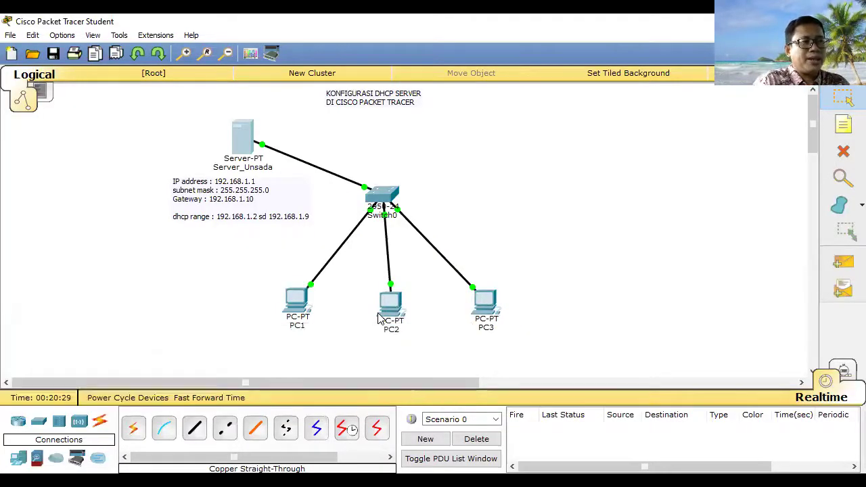
# - Set the IP configuration of PC2 and PC3 to obtain their addresses through DHCP
pyautogui.click(389, 305)
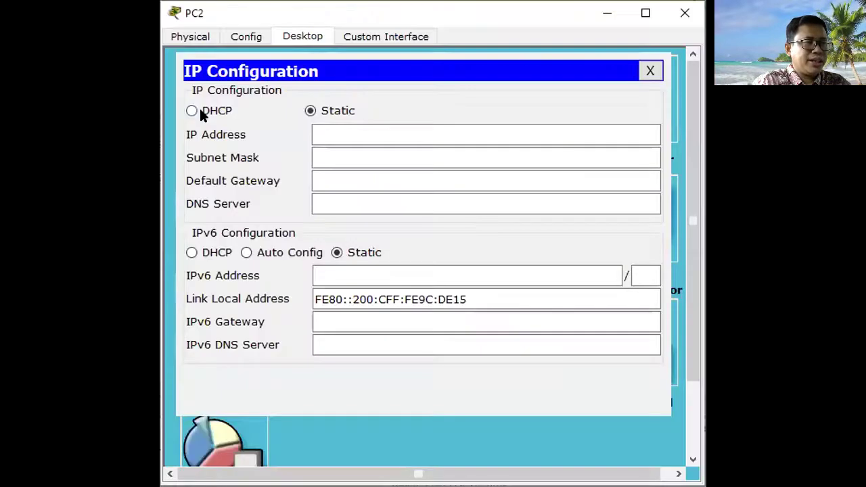
pyautogui.click(192, 110)
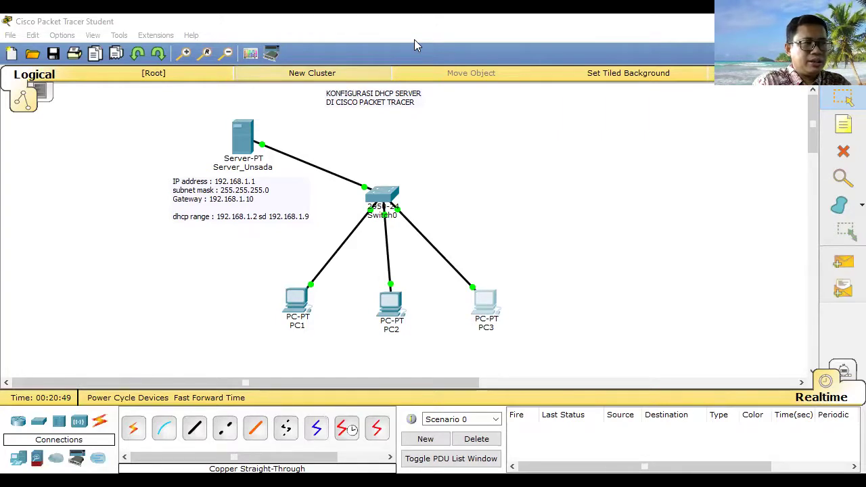
pyautogui.click(203, 111)
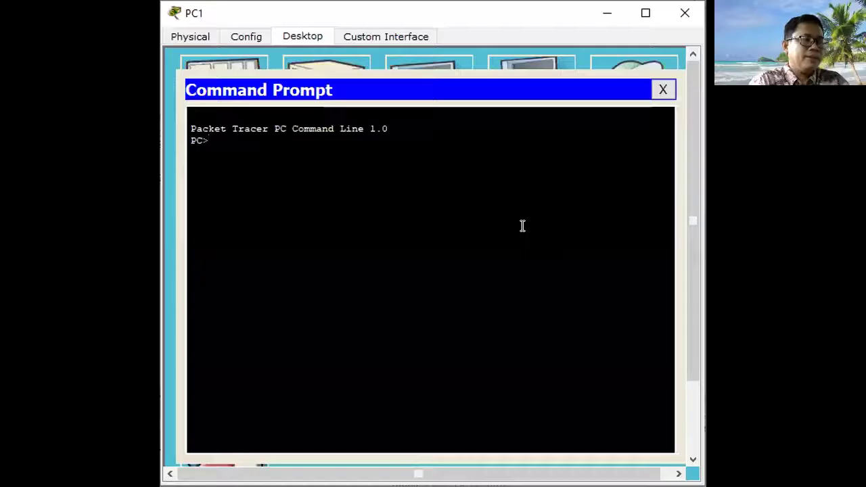
# - Run ipconfig in PC1's command prompt and ping 192.168.1.2
pyautogui.write('ipconfig')
pyautogui.press('Return')
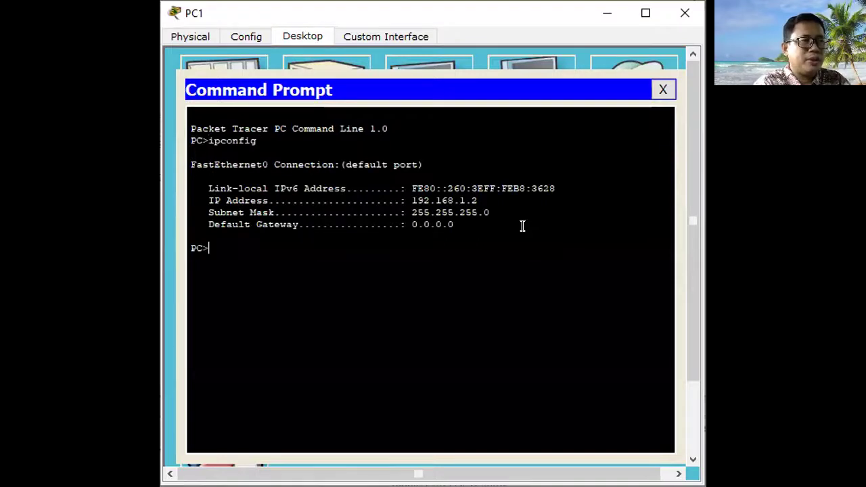
pyautogui.write('ping 192')
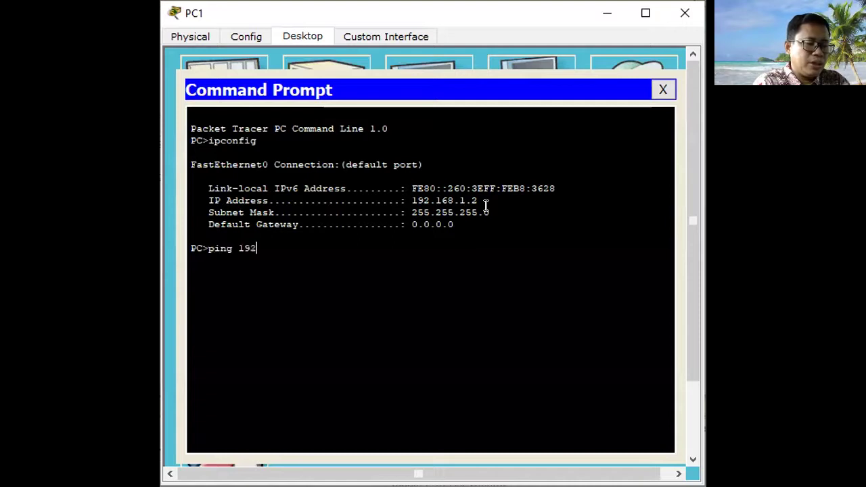
pyautogui.write('.168.1.')
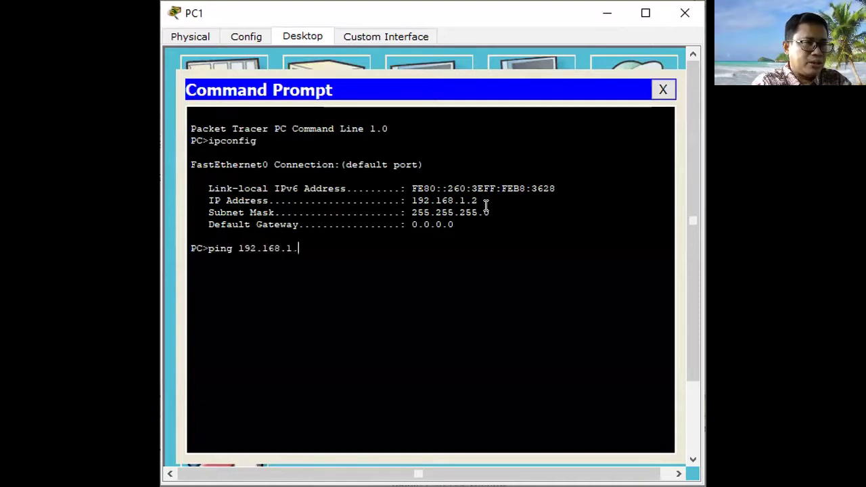
pyautogui.write('2')
pyautogui.press('Return')
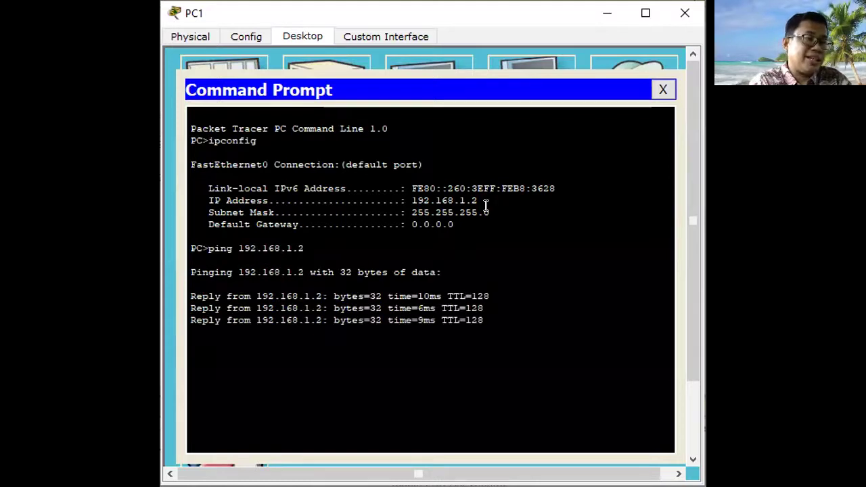
# - Ping the server at 192.168.1.1 from PC1's command prompt
pyautogui.write('pin')
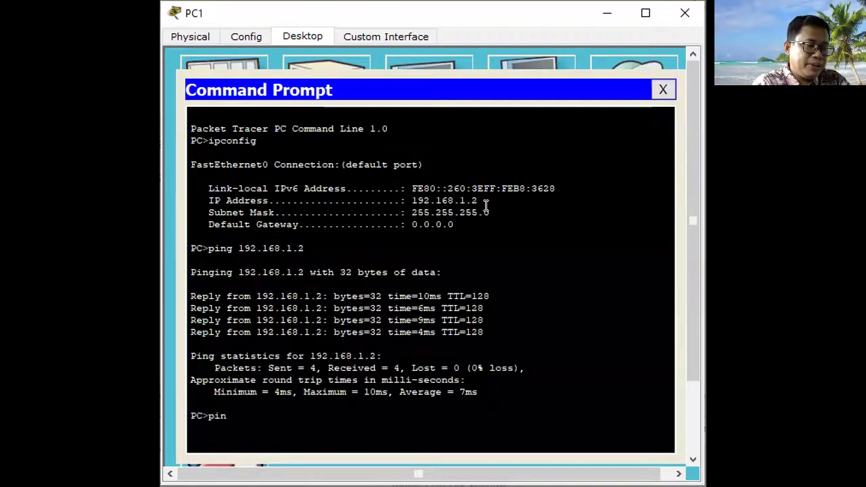
pyautogui.write('g 192.168.')
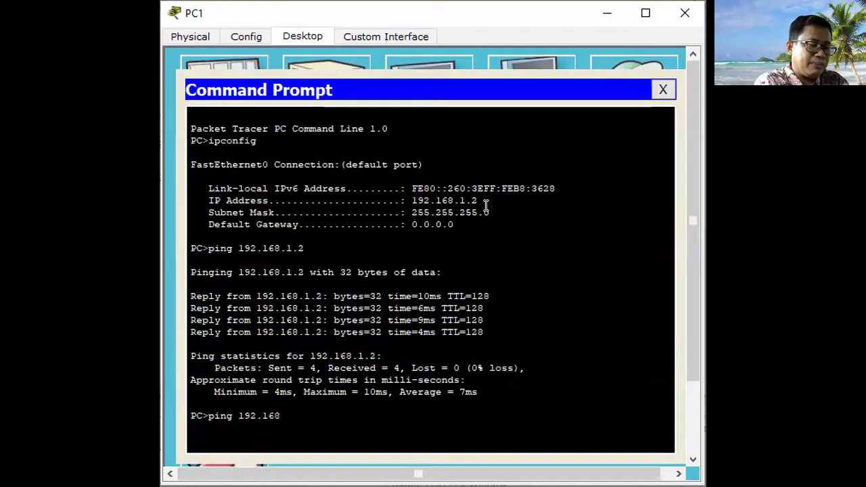
pyautogui.write('1.1')
pyautogui.press('Return')
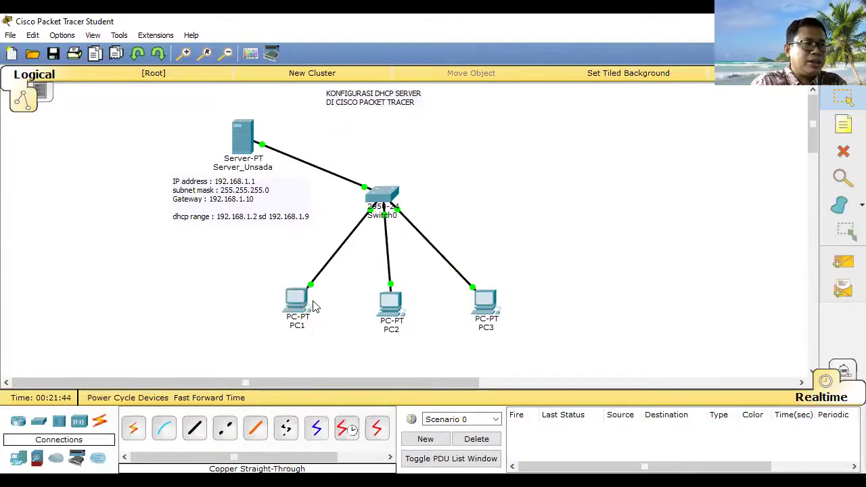
# - Check the device windows of PC1, PC2 and PC3 in turn
pyautogui.click(297, 306)
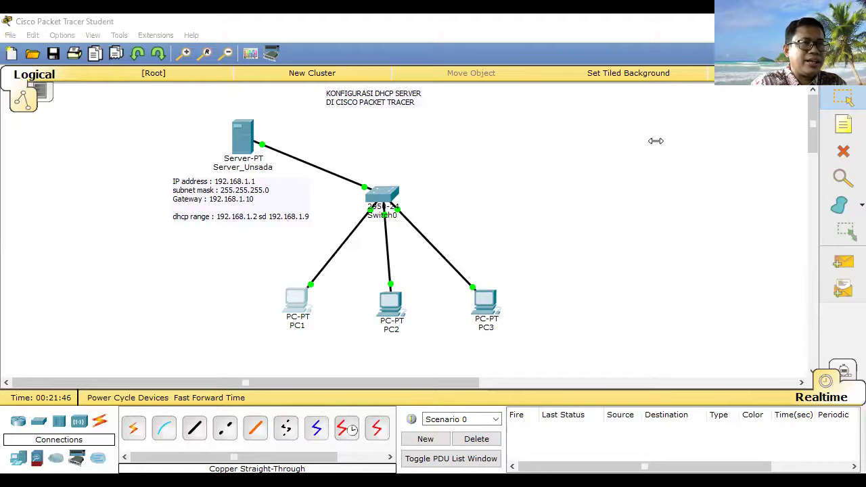
pyautogui.click(615, 117)
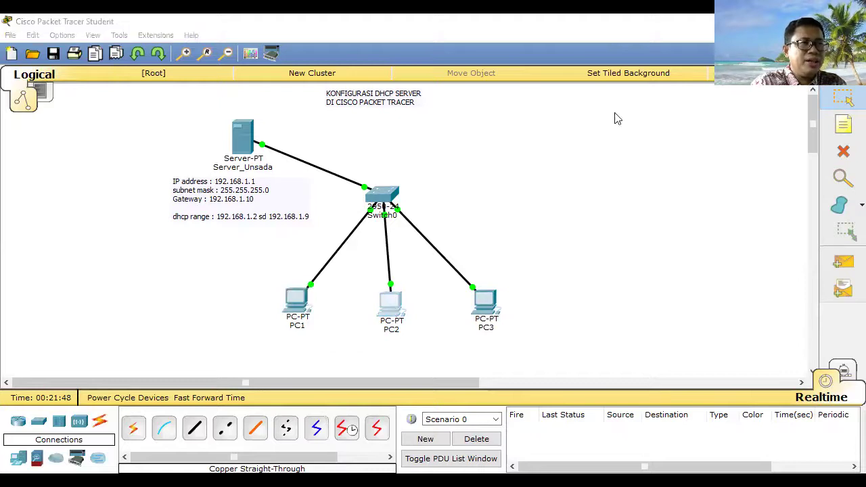
pyautogui.click(616, 117)
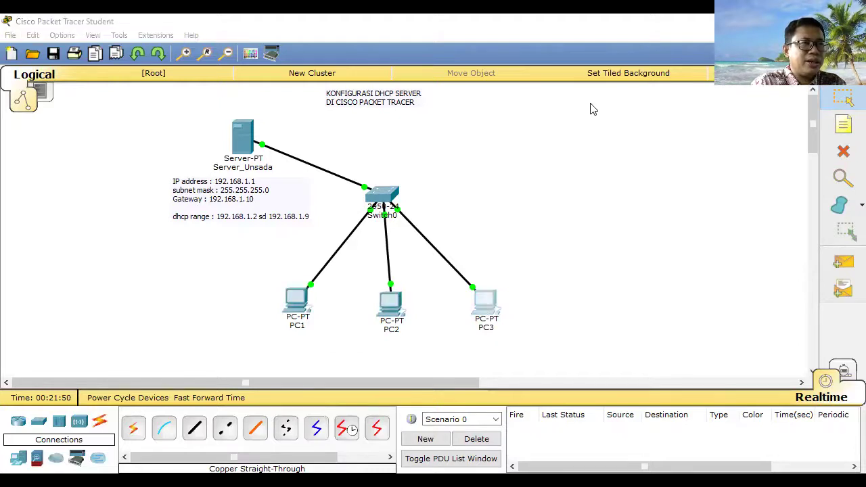
pyautogui.click(581, 128)
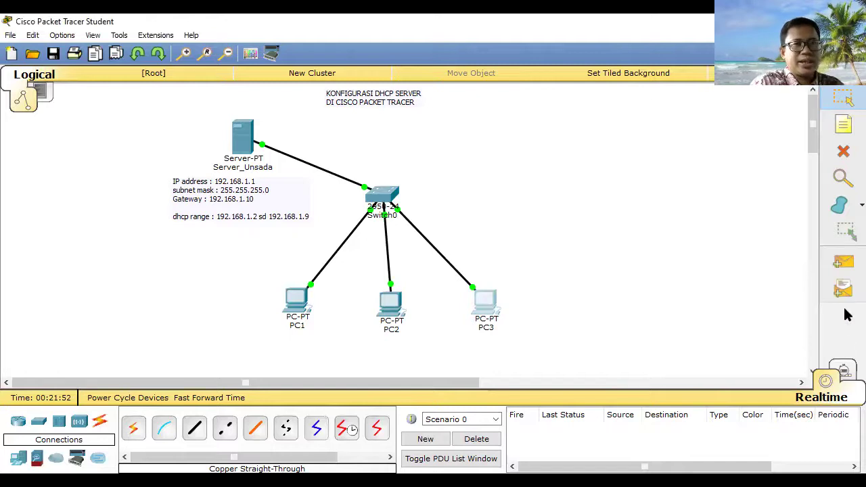
# - Send a simple PDU from PC1 to Server_Unsada
pyautogui.click(843, 264)
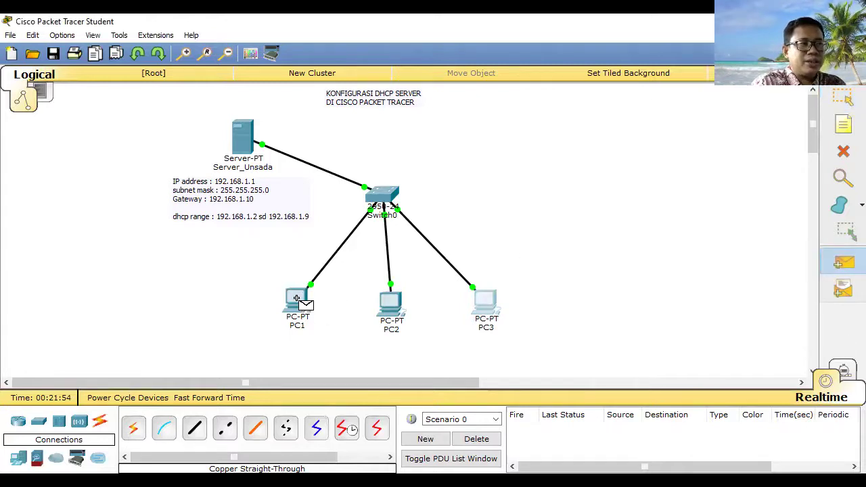
pyautogui.click(298, 299)
pyautogui.click(233, 125)
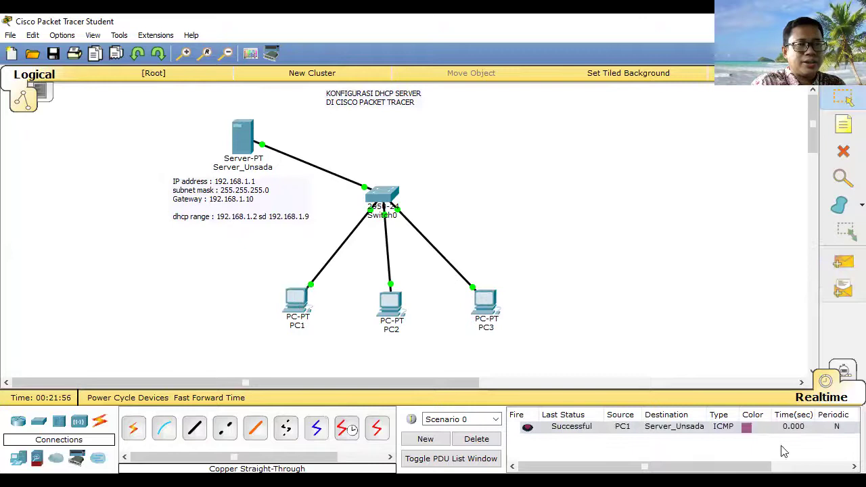
# - Play the PC1-to-server message in simulation mode with automatic capture, stop it at the server and close the Simulation Panel
pyautogui.click(842, 372)
pyautogui.click(683, 283)
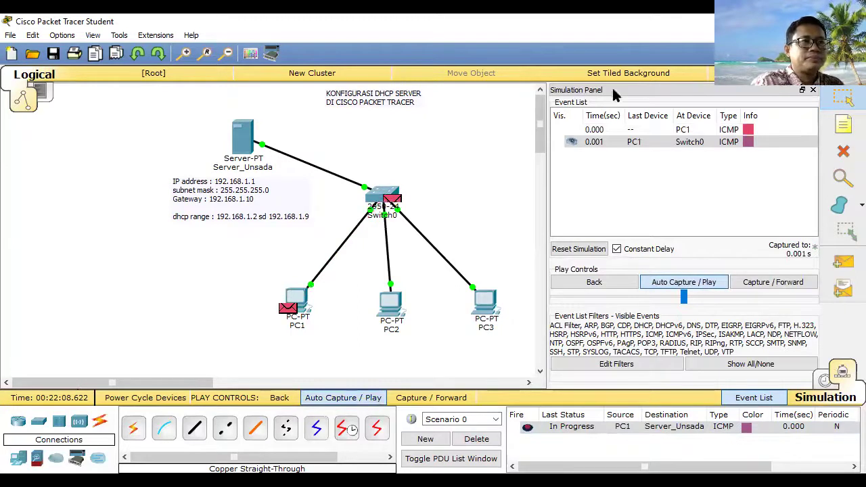
pyautogui.moveTo(616, 90); pyautogui.dragTo(578, 153)
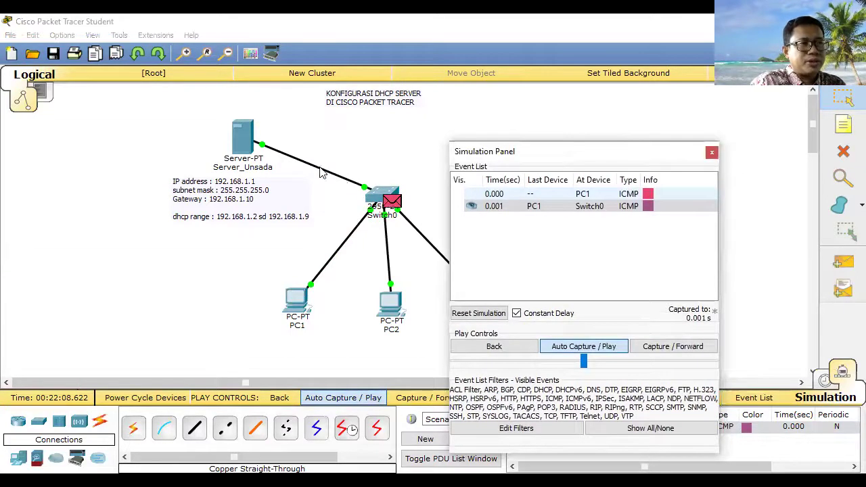
pyautogui.click(493, 206)
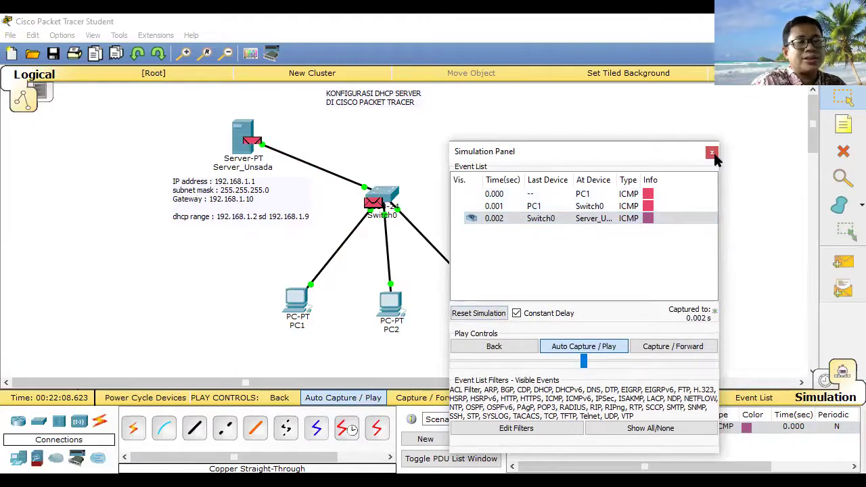
pyautogui.click(592, 348)
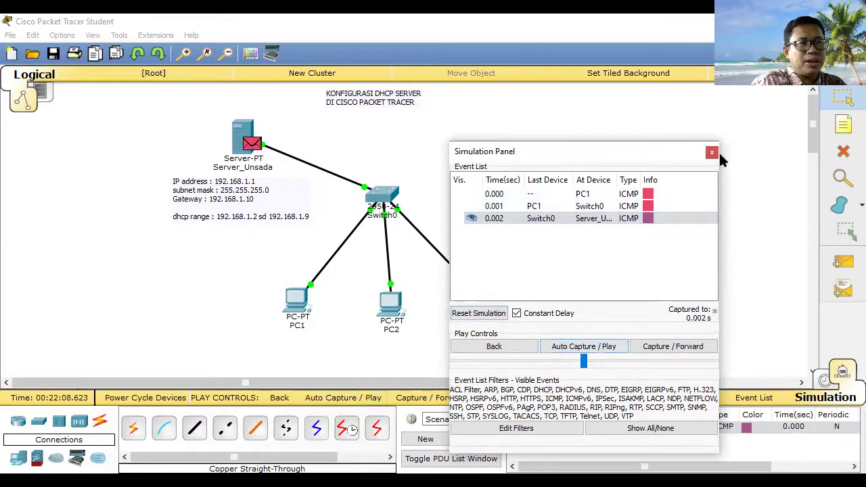
pyautogui.click(712, 152)
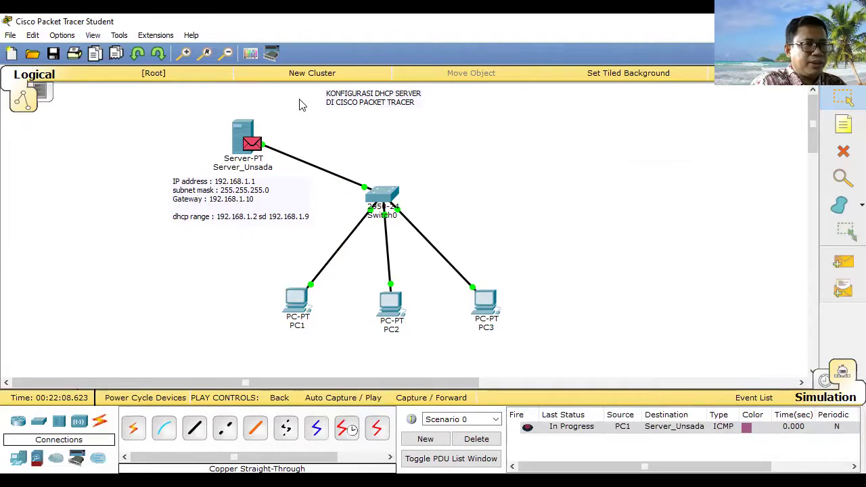
# - Switch to the slide presentation and bring up the KASUS 1 slide
pyautogui.hotkey('alt', 'Tab')
pyautogui.click(300, 237)
pyautogui.click(300, 238)
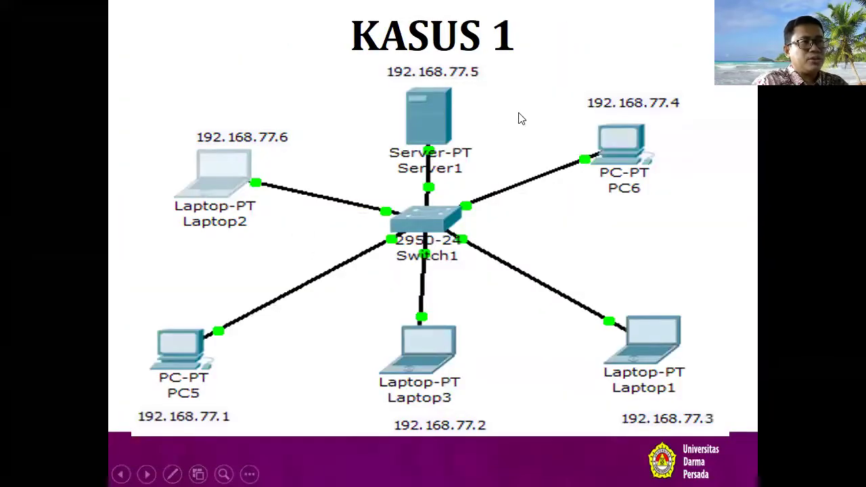
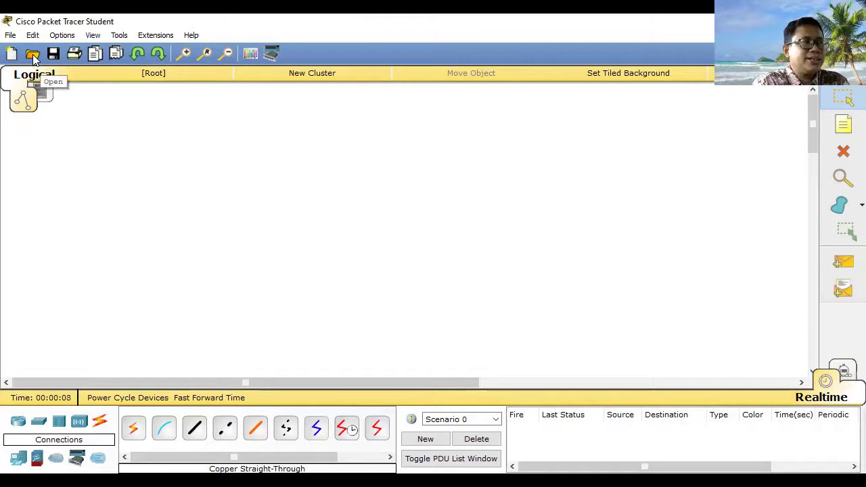
# - Open the saved Packet Tracer file latihan_dhcp from the saves folder
pyautogui.click(34, 59)
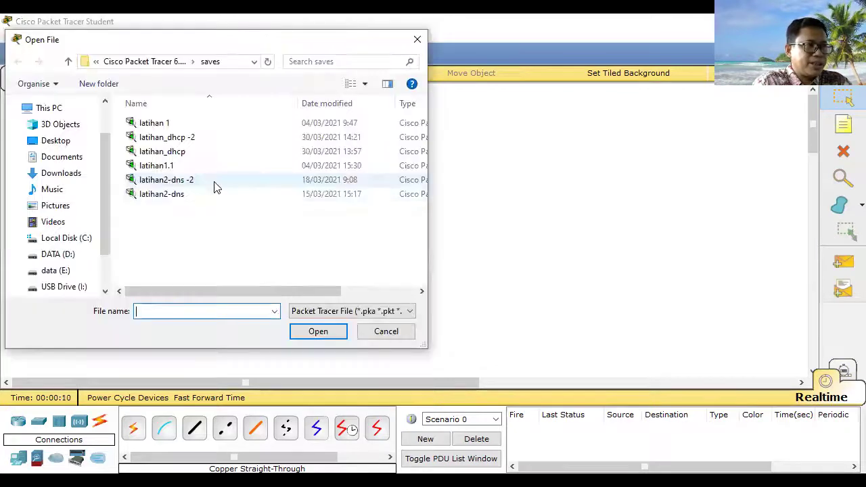
pyautogui.click(169, 196)
pyautogui.doubleClick(169, 151)
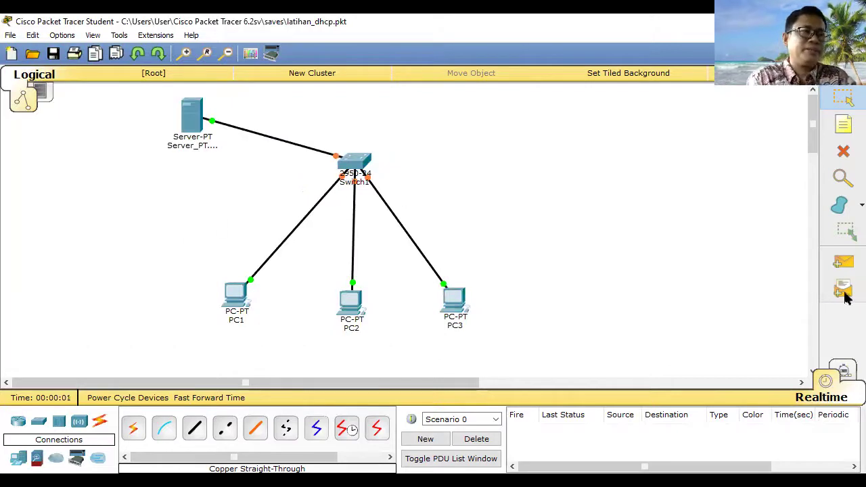
# - Place a title note reading "KONFIGURASI DNS dan DHCP" above the switch
pyautogui.click(844, 122)
pyautogui.click(332, 101)
pyautogui.write('KONFIGURA')
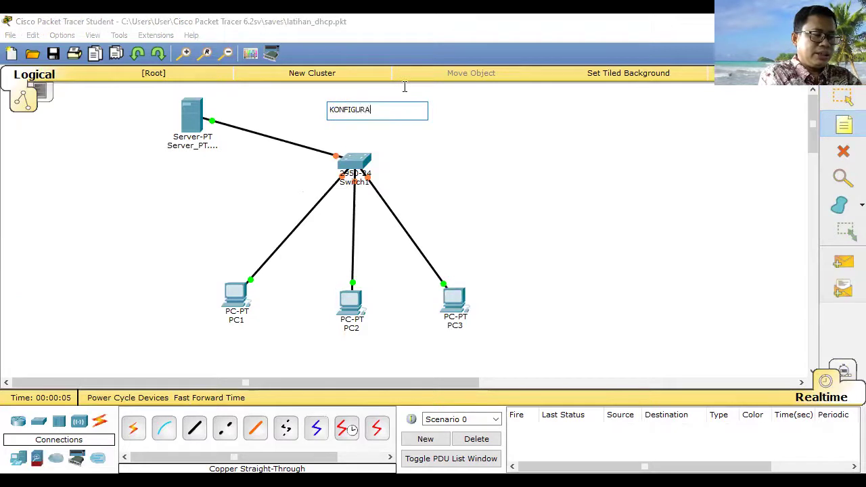
pyautogui.write('SI DNS dan DHCP')
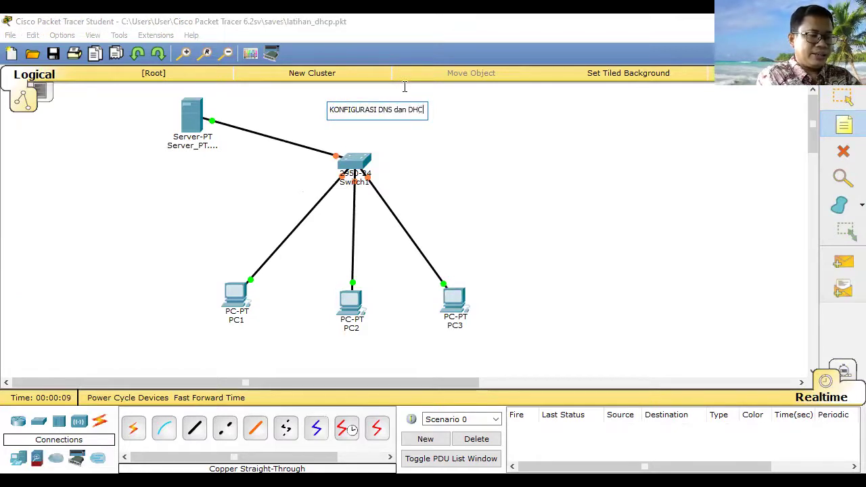
pyautogui.click(842, 96)
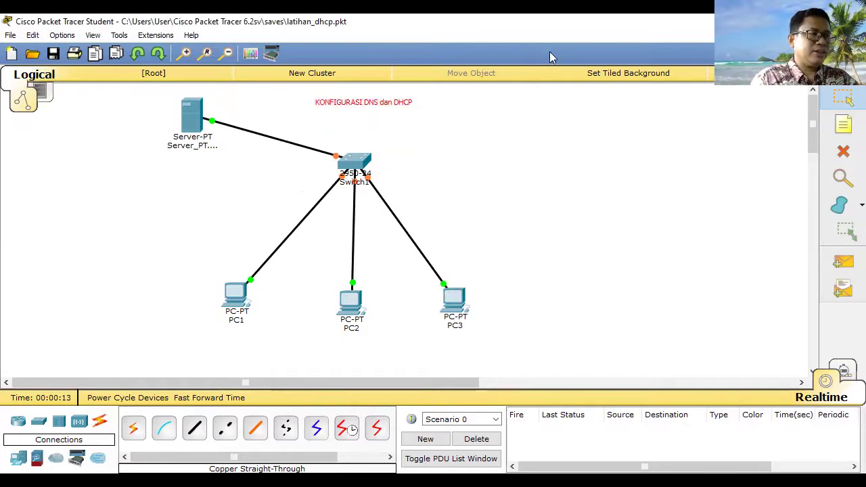
# - Place a note below the server reading "ip address : 192.168.1.1" and, on a second line, "sm : 255.255.255.0"
pyautogui.click(838, 127)
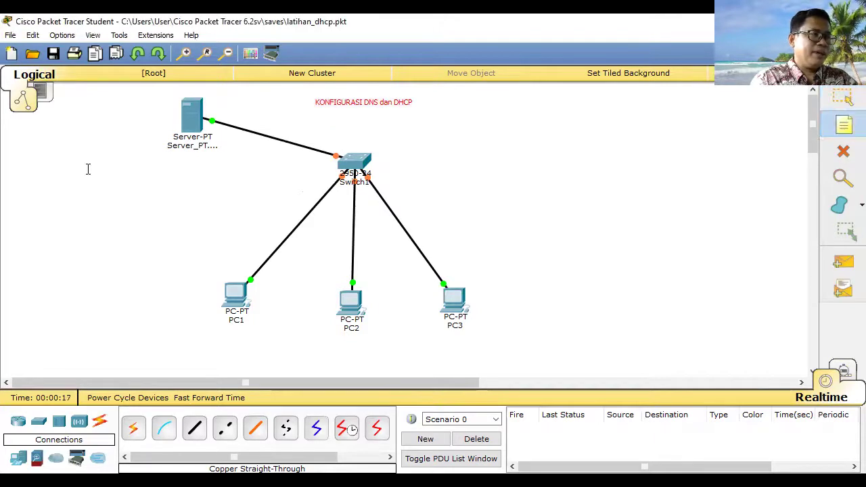
pyautogui.click(88, 169)
pyautogui.write('ip ')
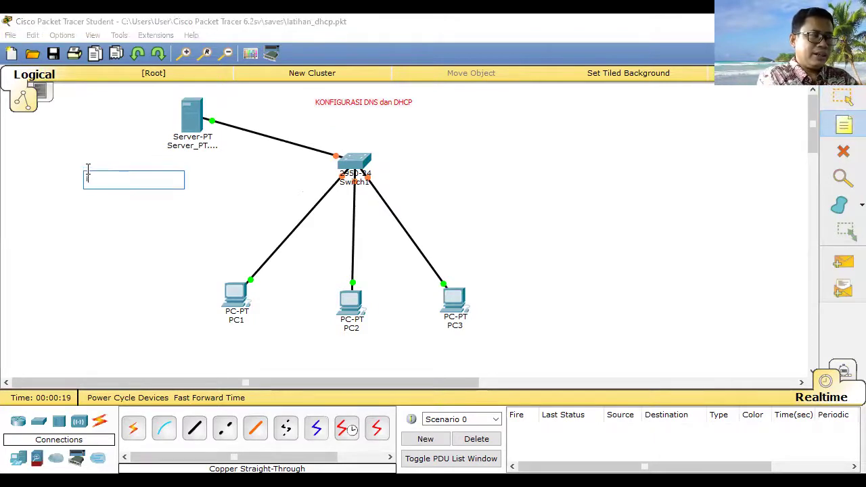
pyautogui.write('address')
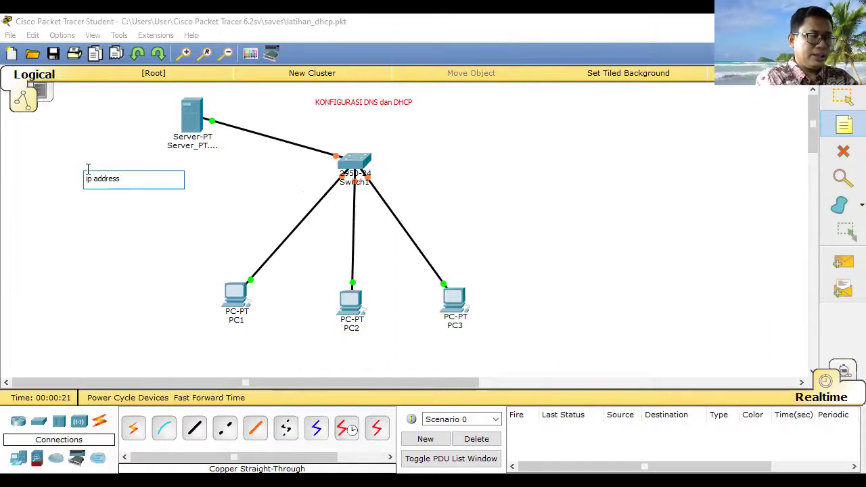
pyautogui.write(' : 192.1')
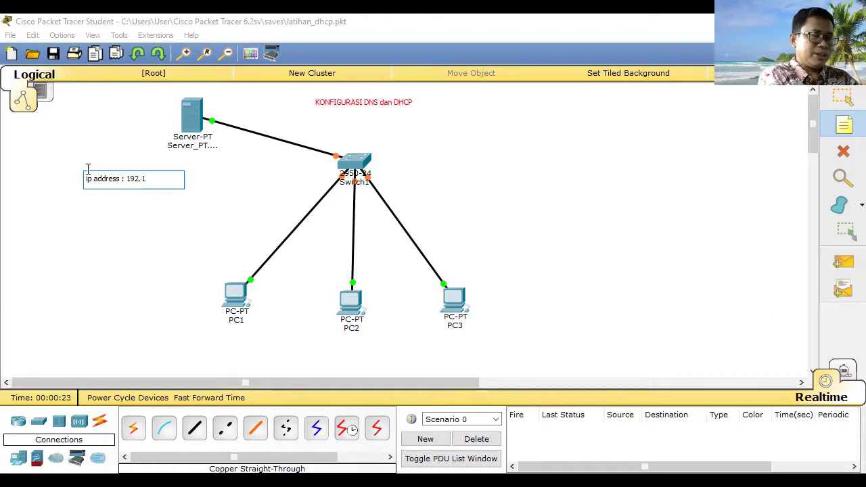
pyautogui.write('68.1.1')
pyautogui.press('Return')
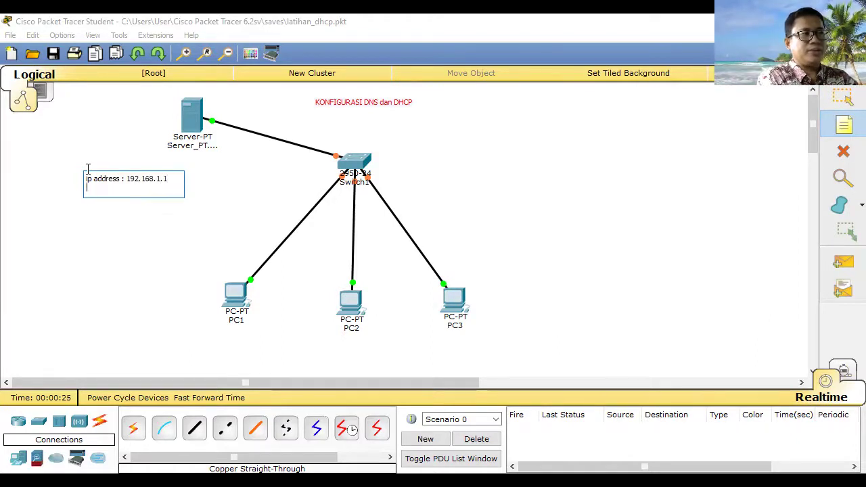
pyautogui.write('sm :')
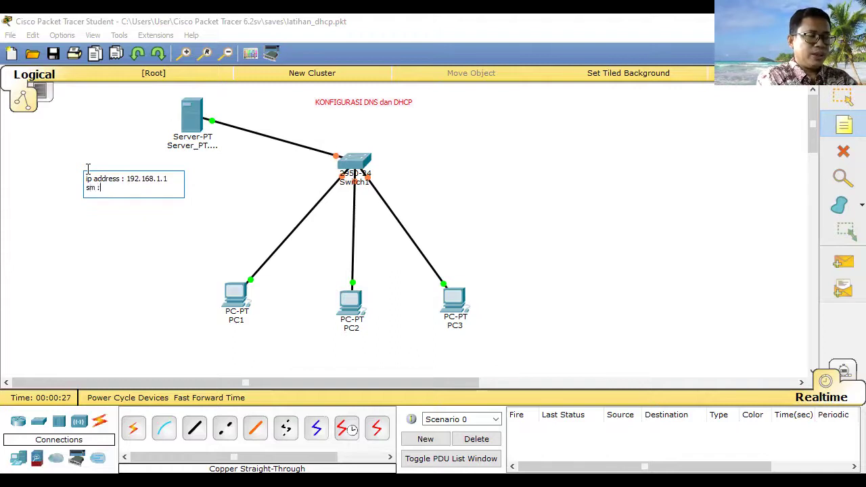
pyautogui.write(' 255.255')
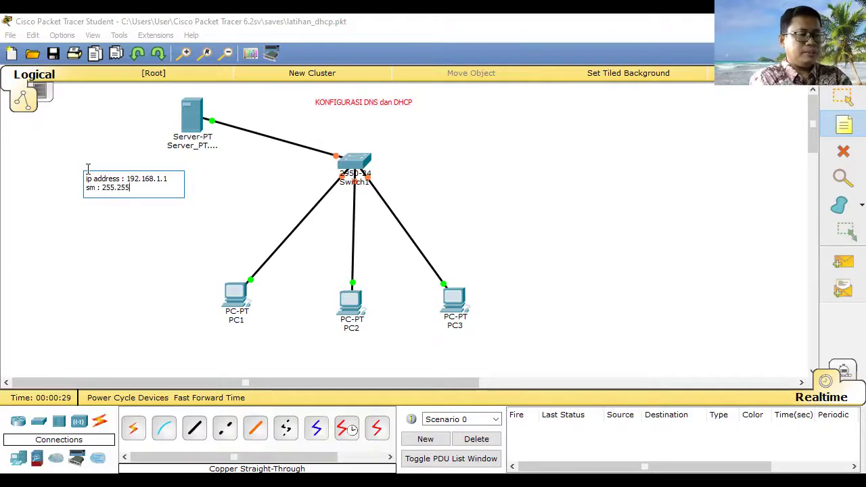
pyautogui.write('.255.255.0')
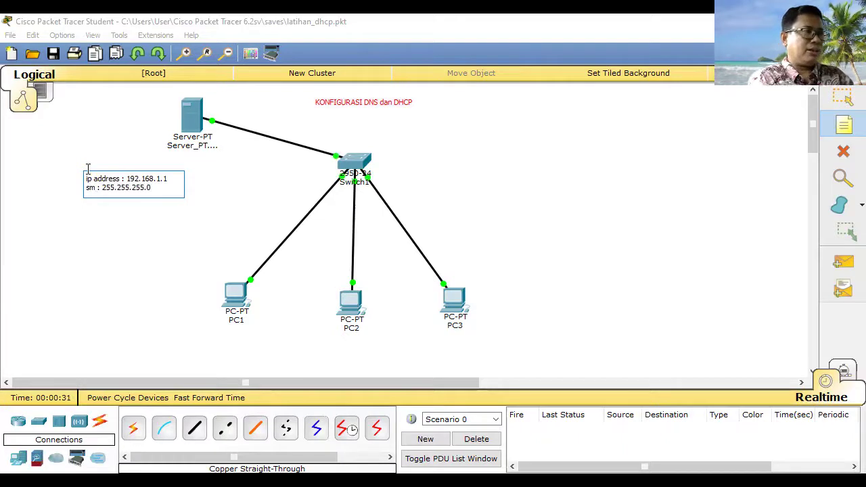
# - Add the lines "gw : 192.168.1.1" and "dhcp range : 192.168.1.2 sd 192.168.1.10" to the note and move it closer under the server
pyautogui.press('Return')
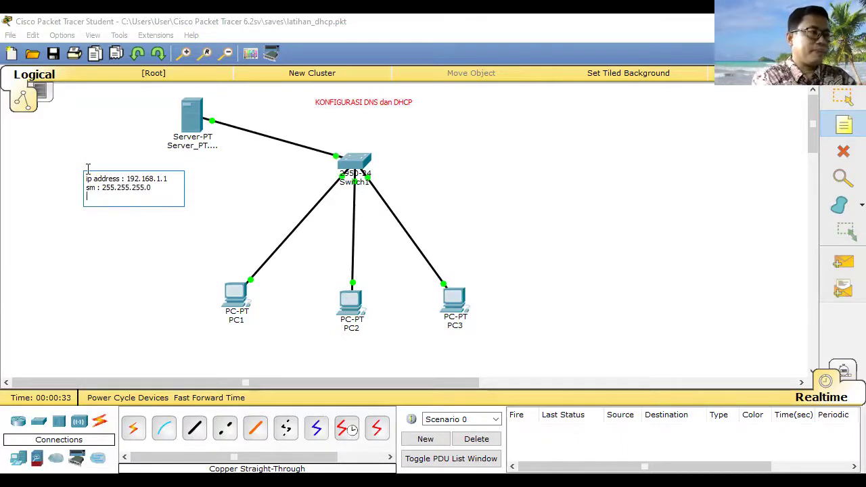
pyautogui.write('gw ')
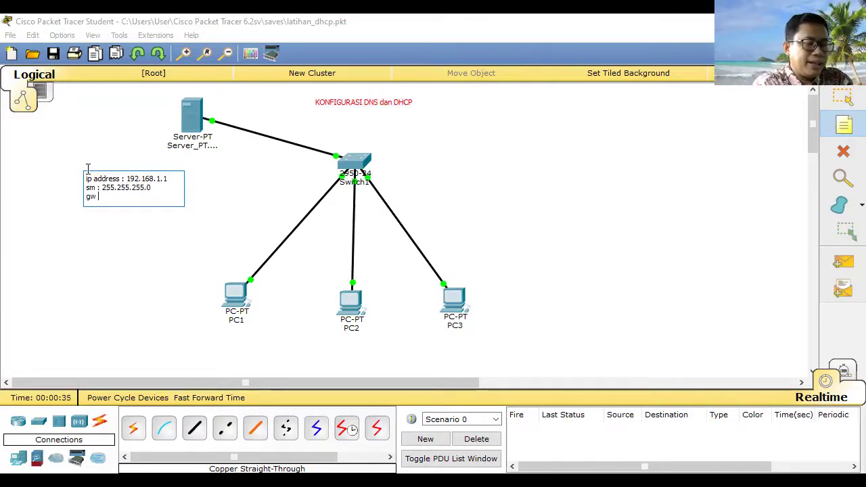
pyautogui.write(': 192.168.1.1')
pyautogui.press('Return')
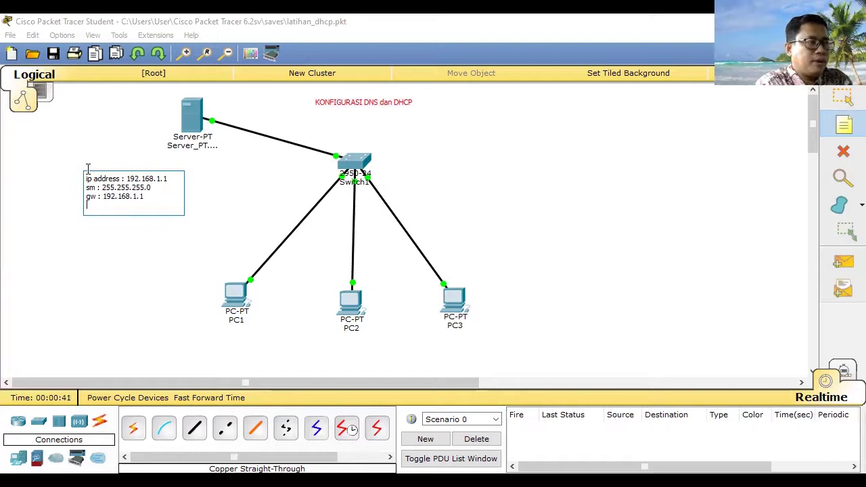
pyautogui.write('dh')
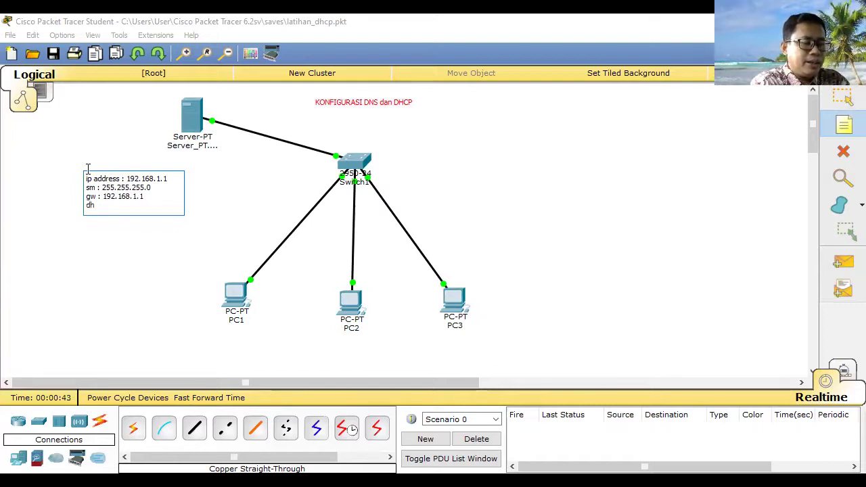
pyautogui.write('cp ran')
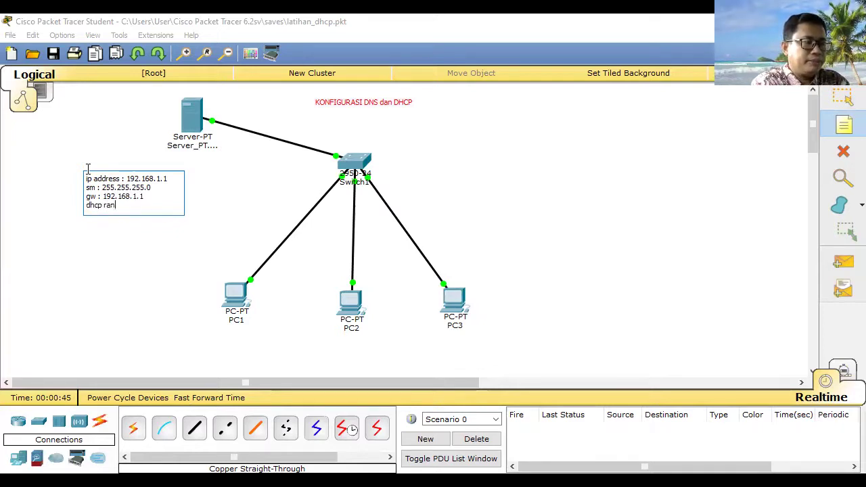
pyautogui.write('ge : 192.168.1.2 s')
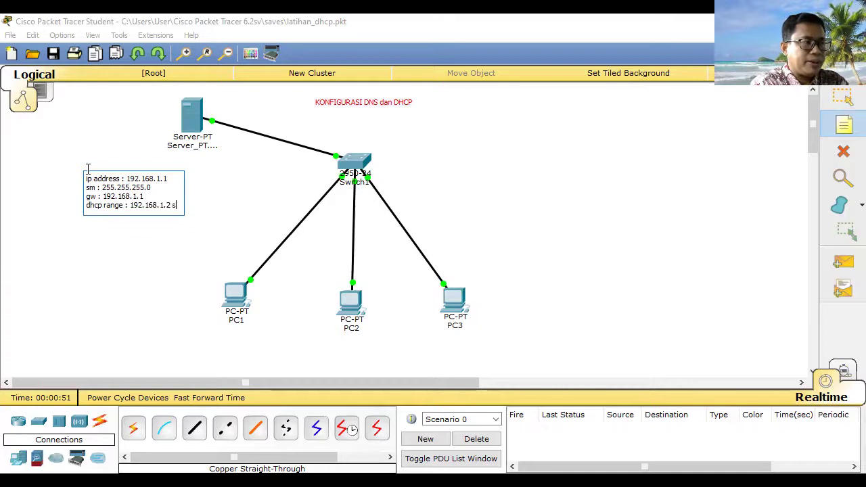
pyautogui.write('d 192.168.1')
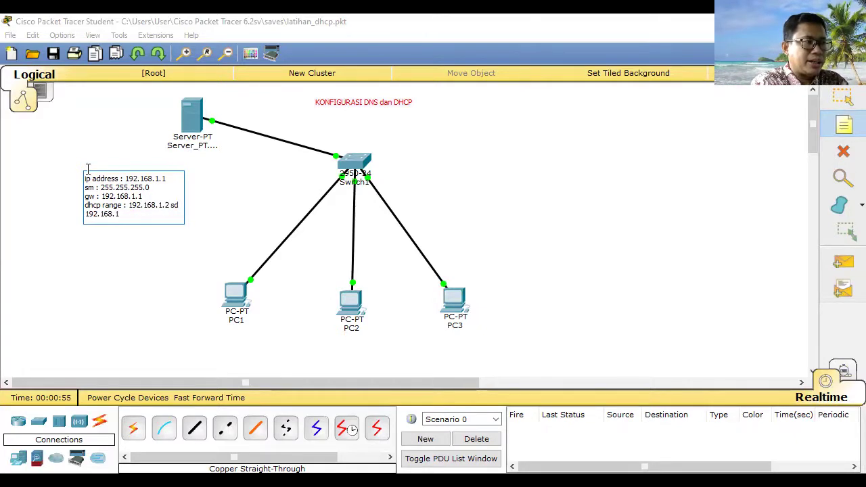
pyautogui.write('.')
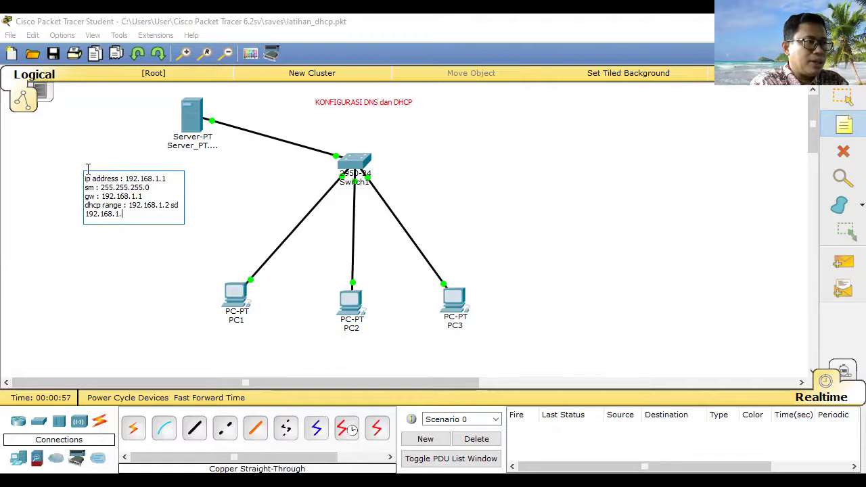
pyautogui.write('10')
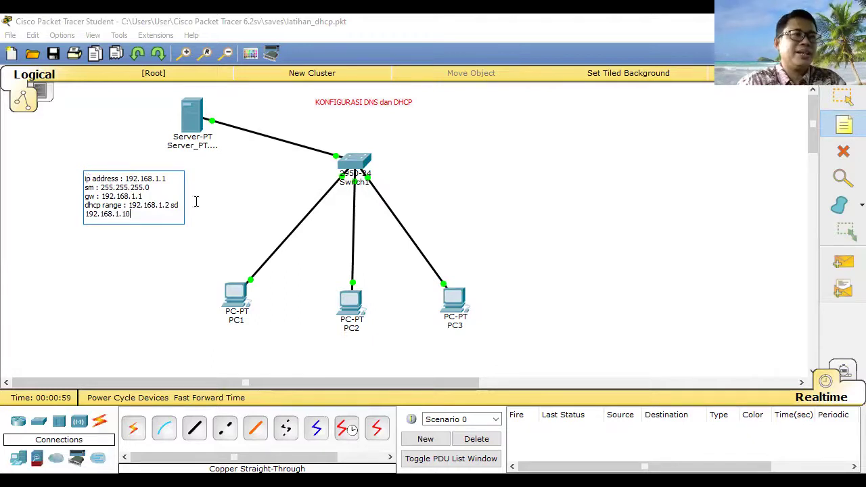
pyautogui.click(842, 98)
pyautogui.moveTo(126, 187)
pyautogui.mouseDown()
pyautogui.moveTo(136, 172)
pyautogui.moveTo(138, 179)
pyautogui.mouseUp()
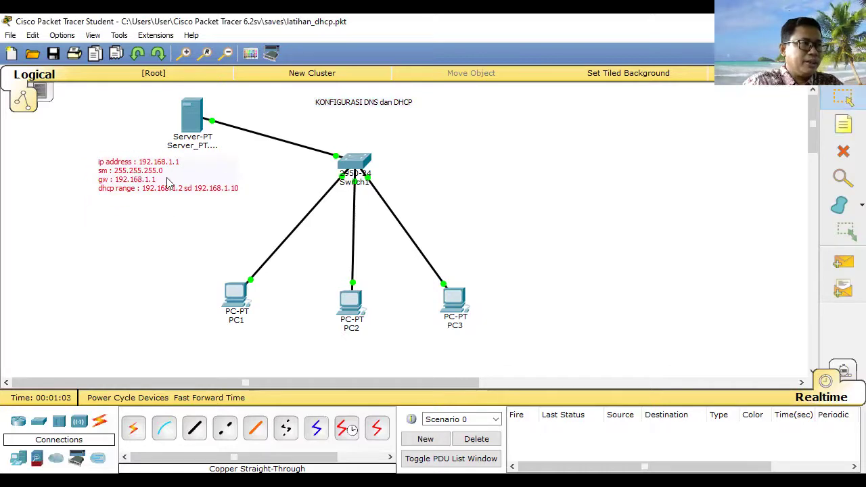
# - Append a blank line and "domain : unsada.ac.id" to the address note under the server
pyautogui.doubleClick(163, 181)
pyautogui.press('Return')
pyautogui.press('Return')
pyautogui.write('domai')
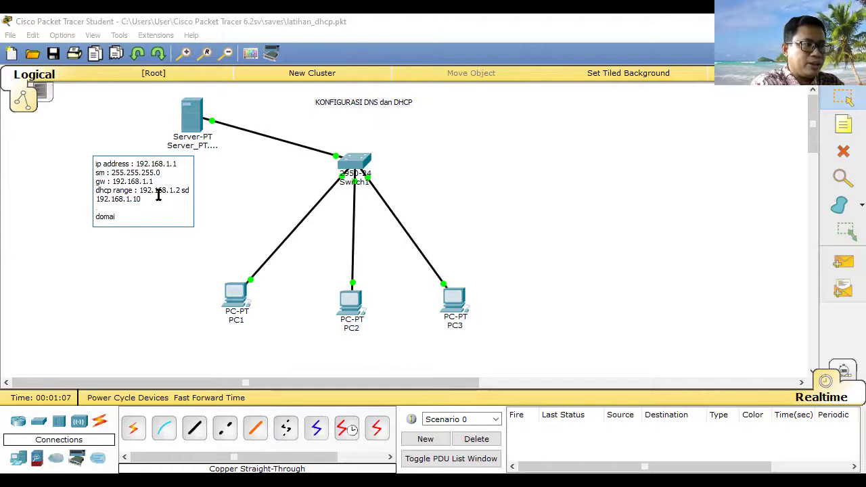
pyautogui.write('n : uns')
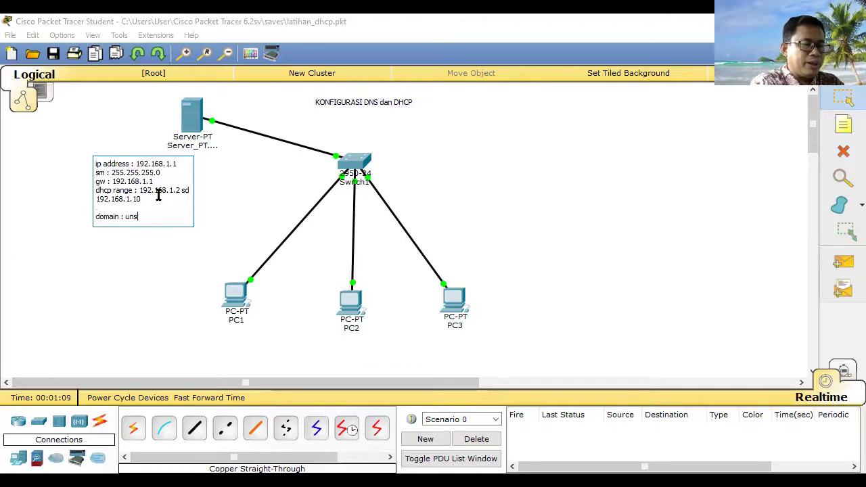
pyautogui.write('ada.ac.id')
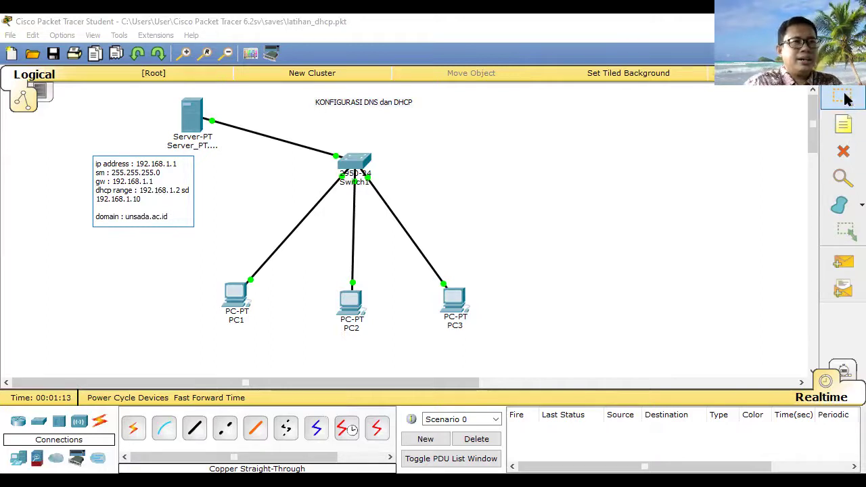
pyautogui.click(844, 98)
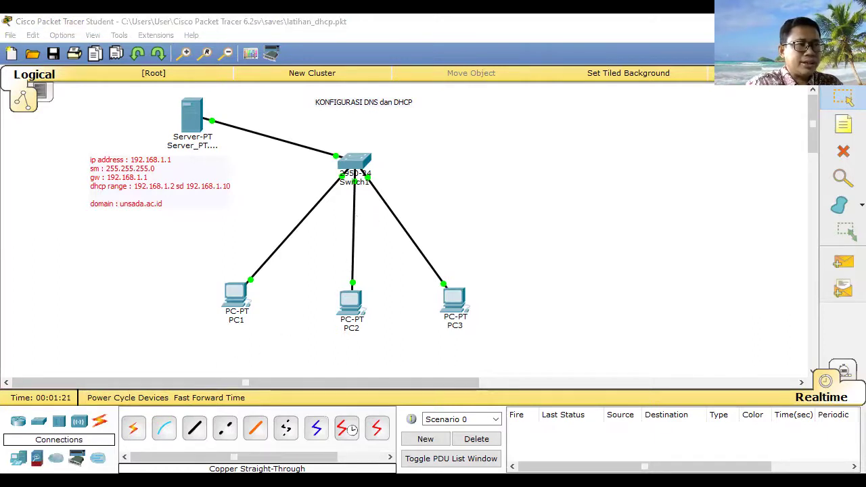
# - Add a generic laptop beside PC3, name it Laptop1, and line it up with the row of PCs
pyautogui.click(18, 459)
pyautogui.click(164, 429)
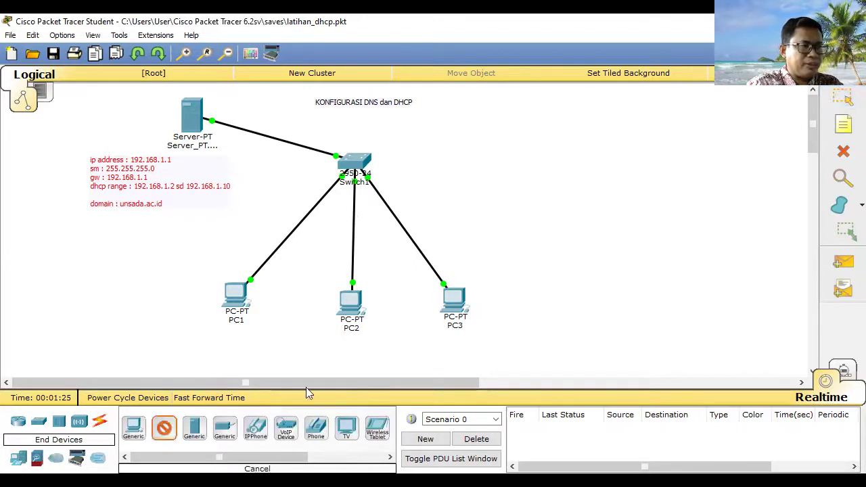
pyautogui.click(563, 297)
pyautogui.moveTo(460, 304); pyautogui.dragTo(455, 310)
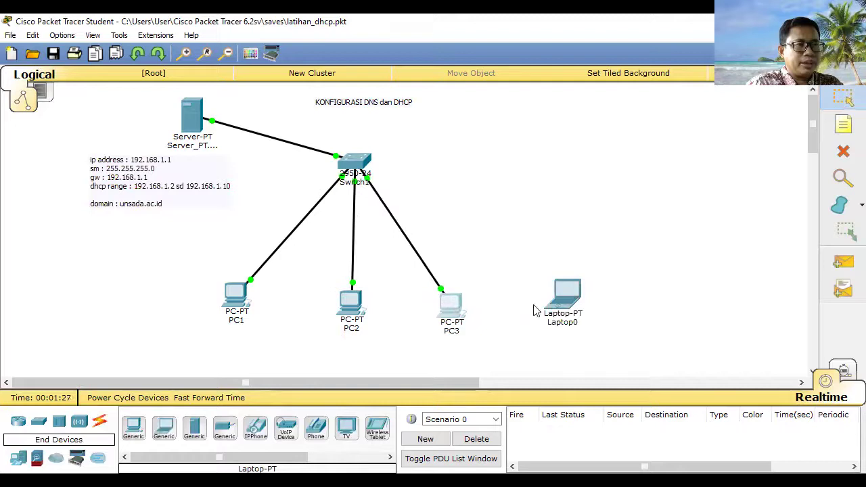
pyautogui.click(562, 303)
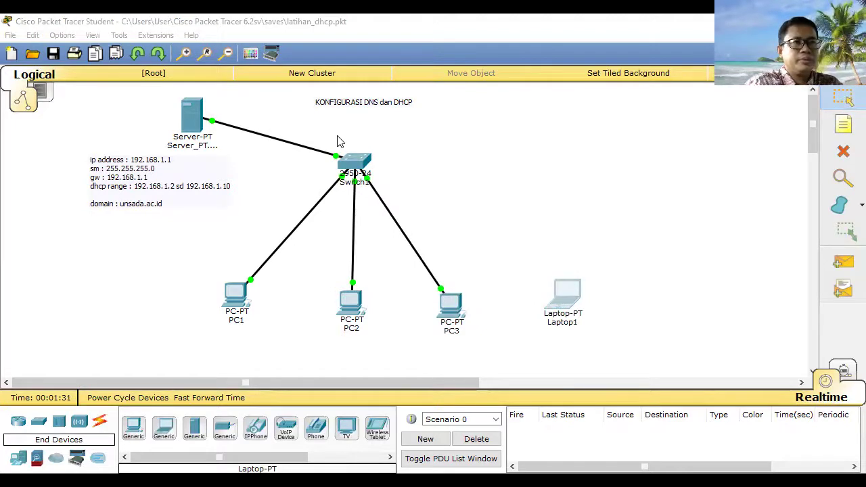
pyautogui.moveTo(574, 298); pyautogui.dragTo(562, 305)
# - Connect FastEthernet0/5 on the switch to FastEthernet0 on Laptop1 with a copper straight-through cable
pyautogui.click(100, 421)
pyautogui.click(193, 428)
pyautogui.click(356, 161)
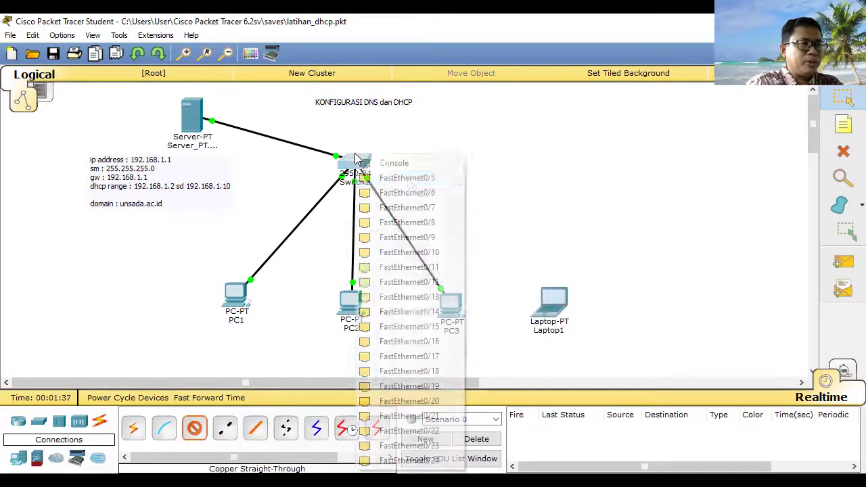
pyautogui.click(416, 178)
pyautogui.click(551, 303)
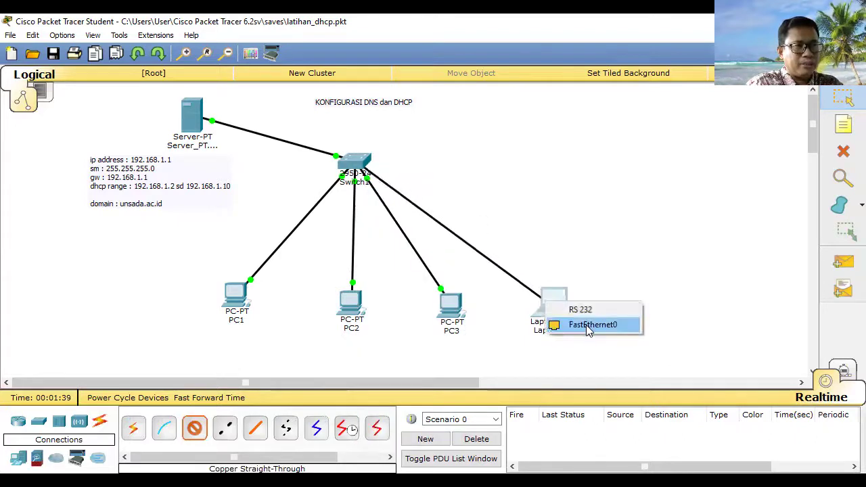
pyautogui.click(589, 325)
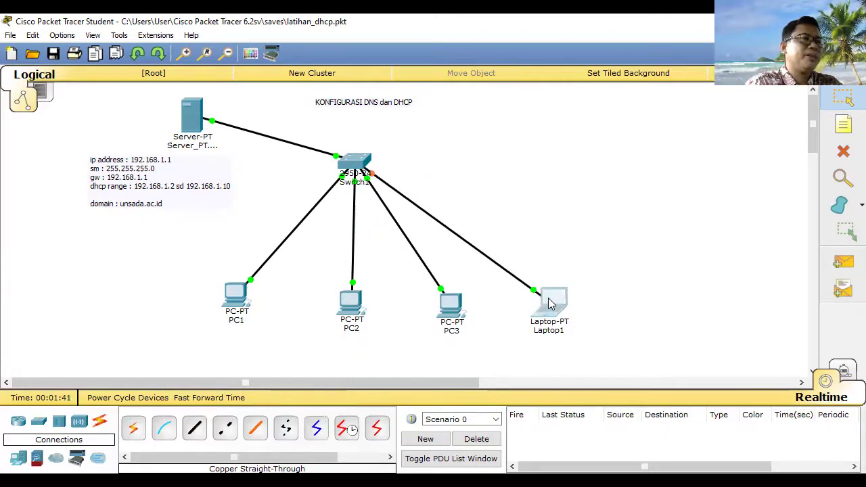
pyautogui.click(474, 102)
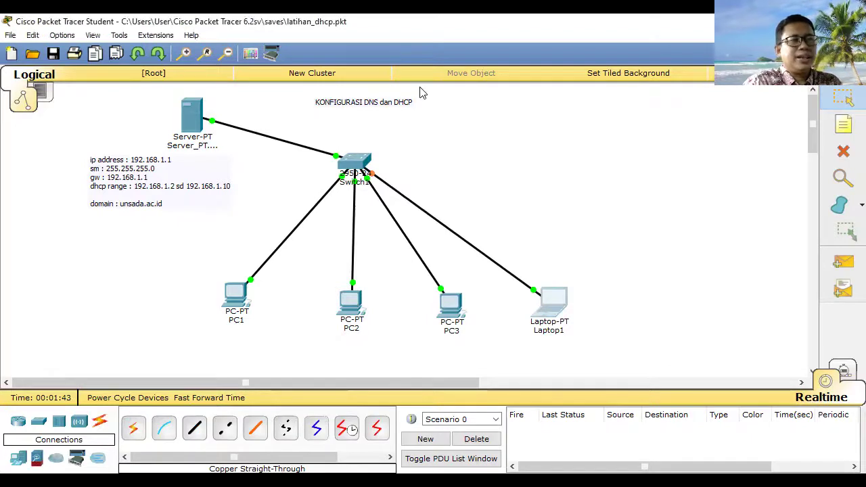
# - Open the server's IP configuration and check its static IP address, subnet mask and default gateway
pyautogui.click(194, 118)
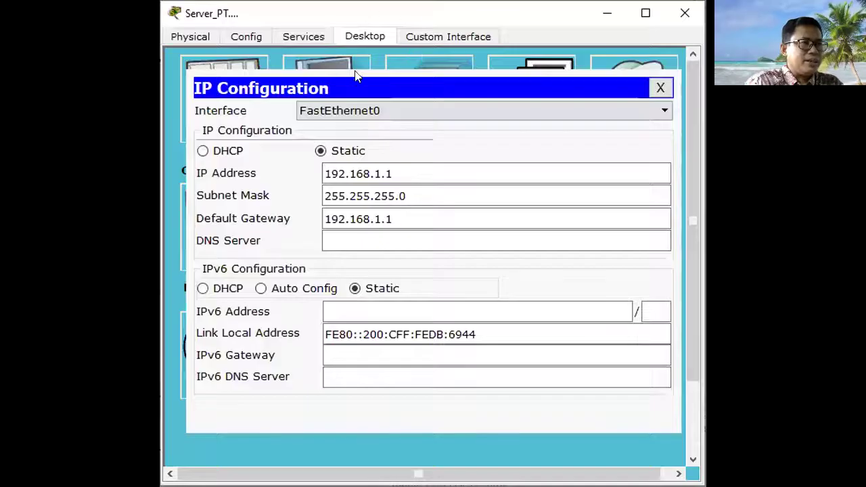
pyautogui.click(389, 174)
pyautogui.press('BackSpace')
pyautogui.write('1')
pyautogui.click(341, 196)
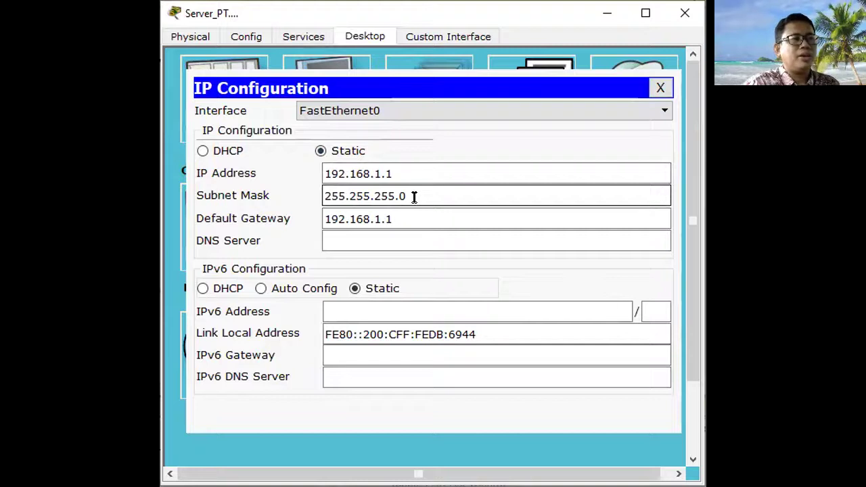
pyautogui.moveTo(398, 218); pyautogui.dragTo(323, 172)
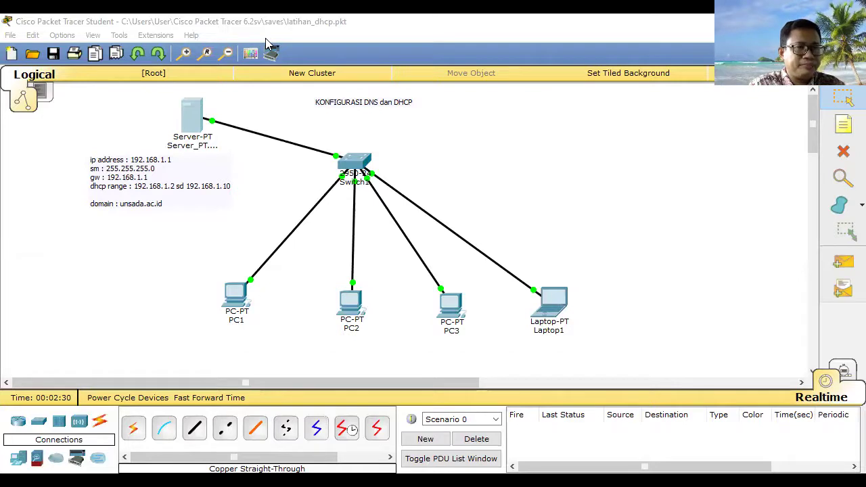
# - Open the server's DHCP service and review the pool name and its address settings
pyautogui.click(193, 105)
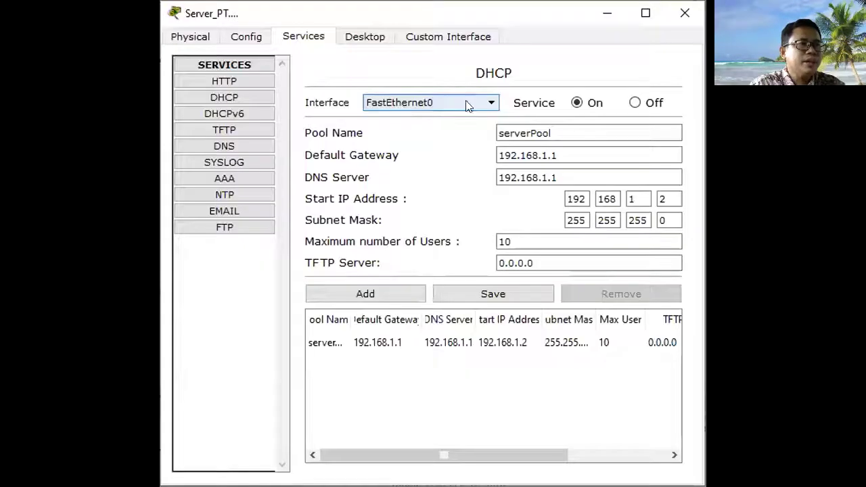
pyautogui.click(561, 132)
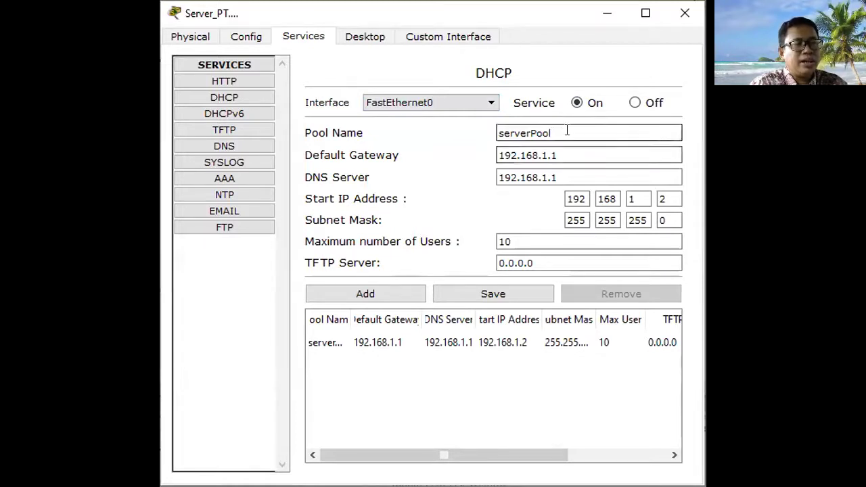
pyautogui.moveTo(578, 129); pyautogui.dragTo(485, 131)
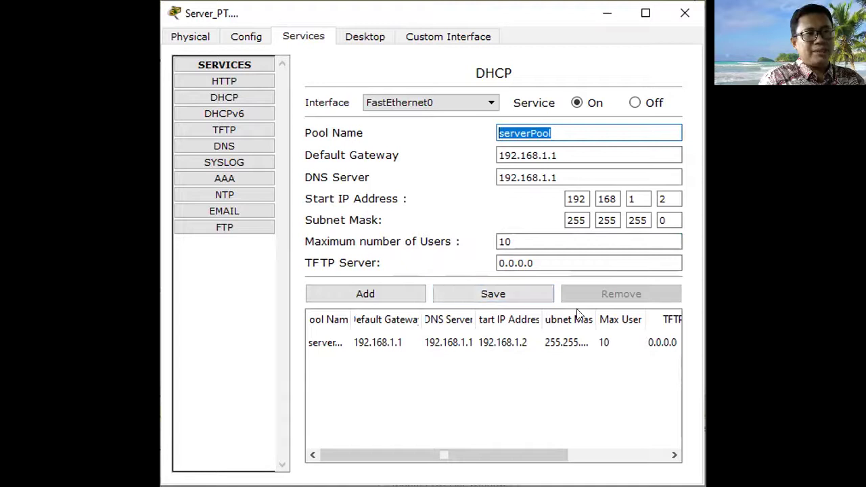
# - Review the server's DNS record for unsada.ac.id, and check the DNS server address in the DHCP pool settings
pyautogui.click(230, 146)
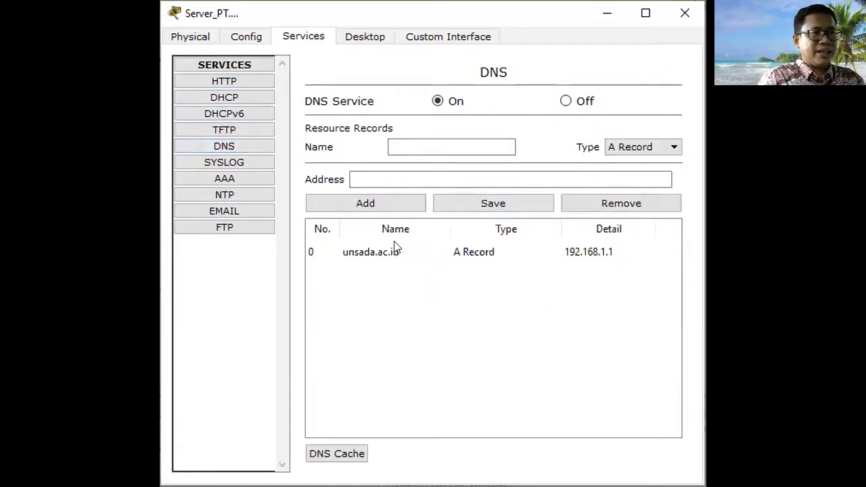
pyautogui.click(397, 144)
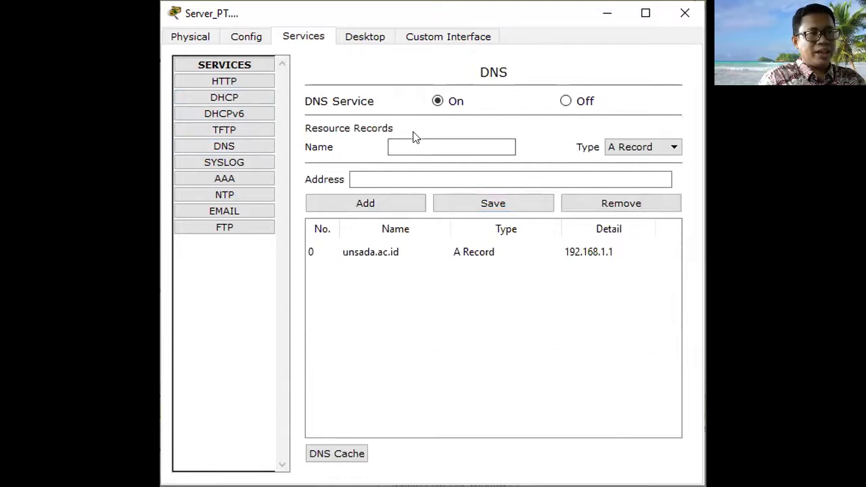
pyautogui.click(393, 173)
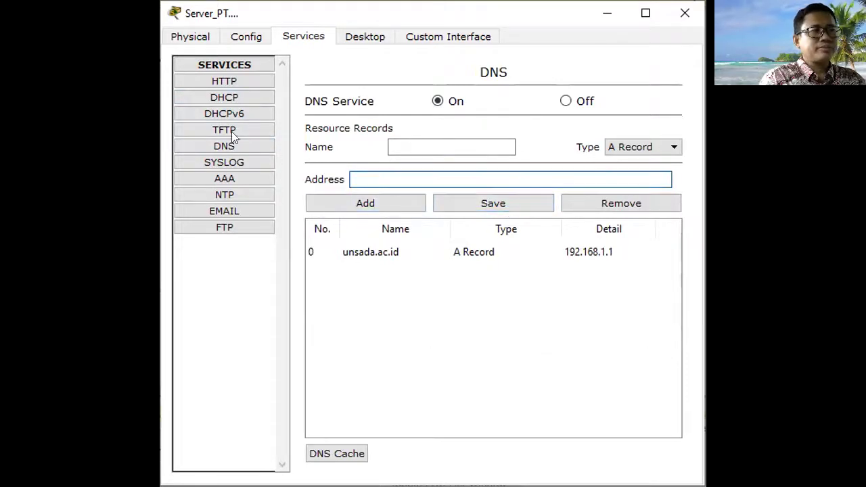
pyautogui.click(505, 253)
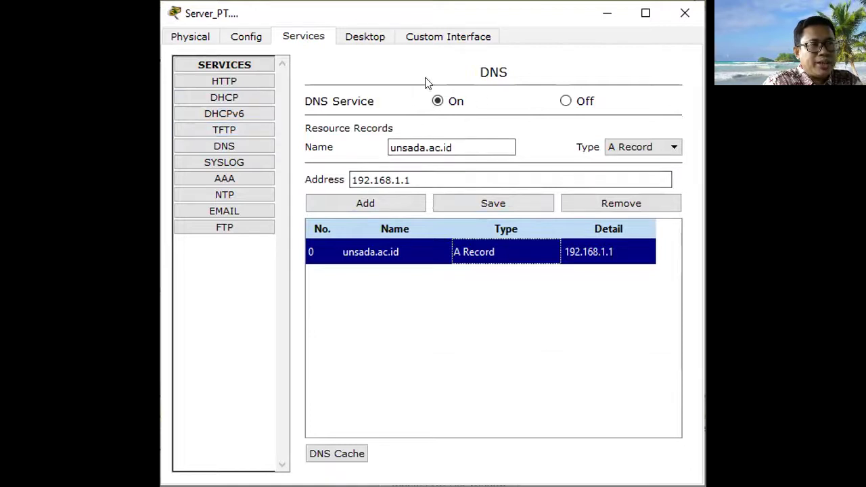
pyautogui.click(225, 97)
pyautogui.click(583, 176)
pyautogui.moveTo(575, 175); pyautogui.dragTo(457, 173)
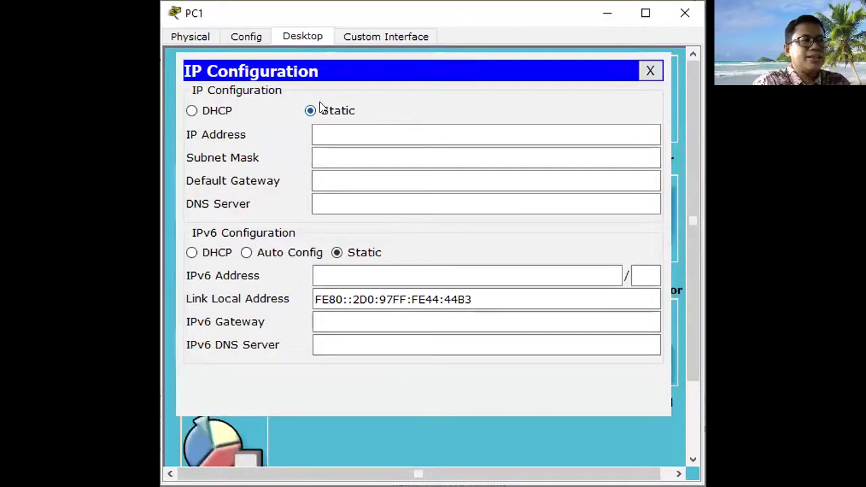
# - Set PC1 to obtain its IPv4 configuration by DHCP, close its window, and open Laptop1
pyautogui.click(192, 111)
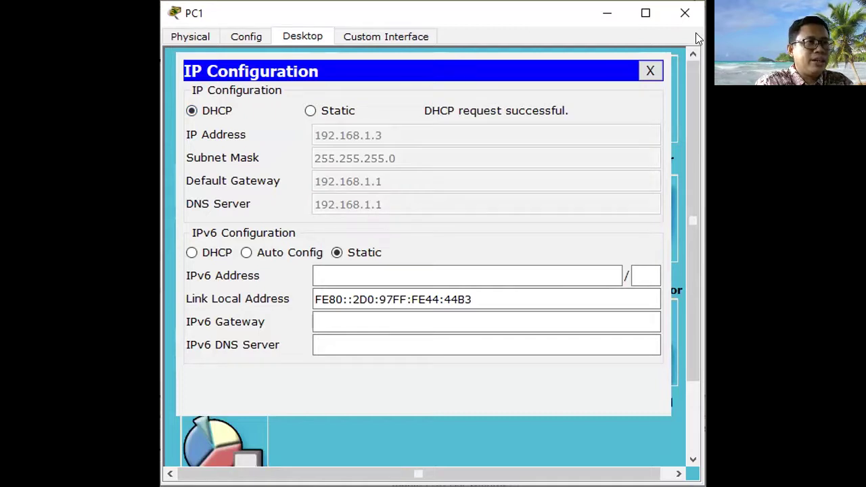
pyautogui.click(717, 42)
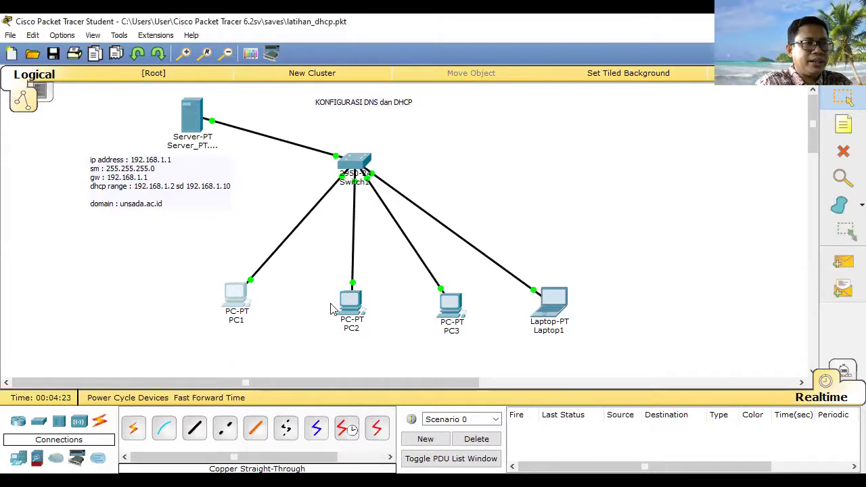
pyautogui.click(552, 300)
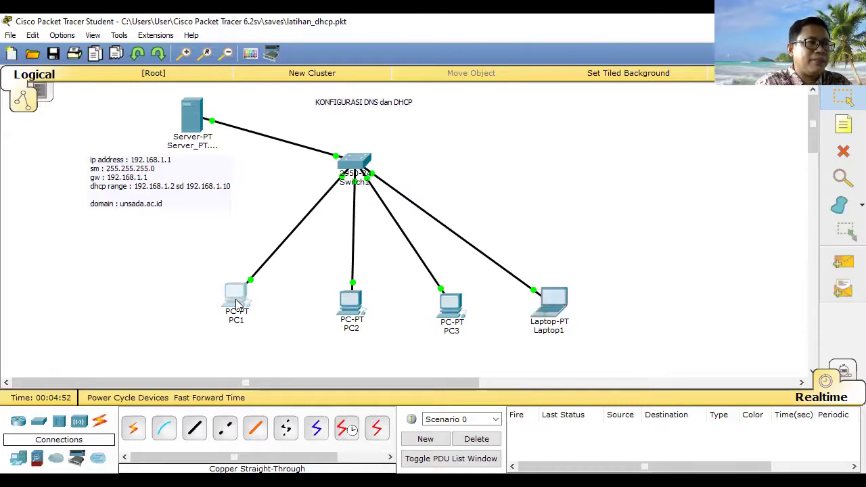
# - Open the Command Prompt on PC1 and run ipconfig to check its address settings
pyautogui.click(237, 304)
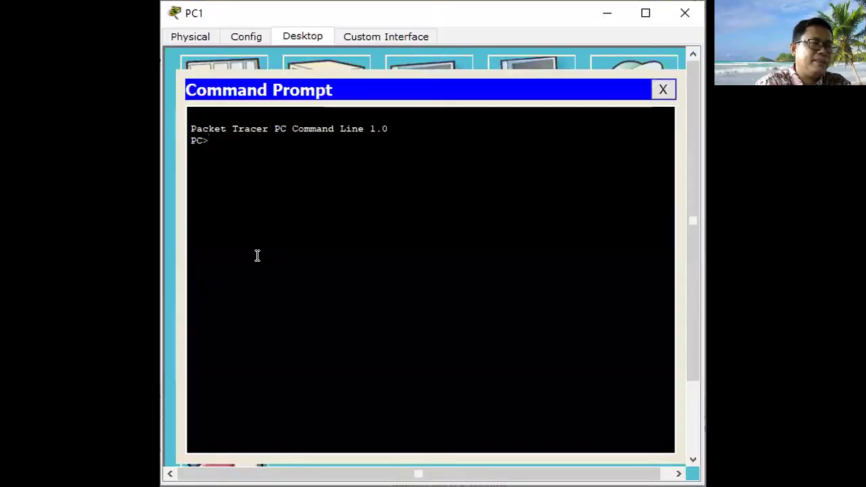
pyautogui.write('ipconfig')
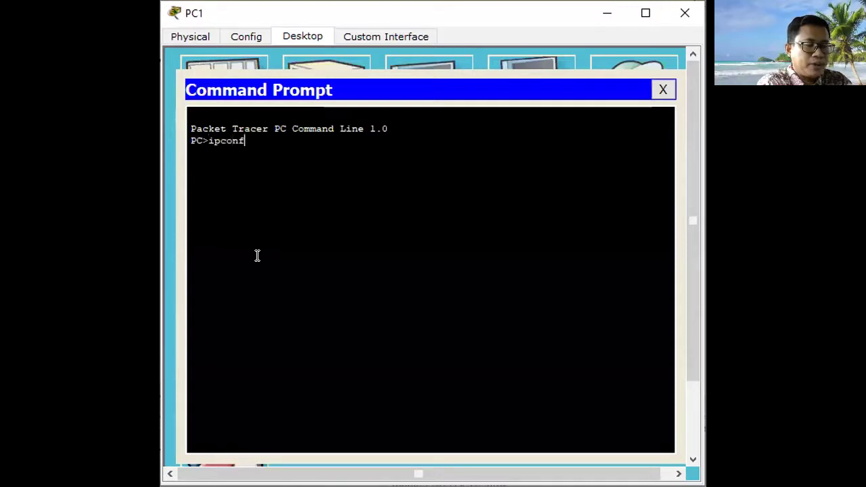
pyautogui.press('Return')
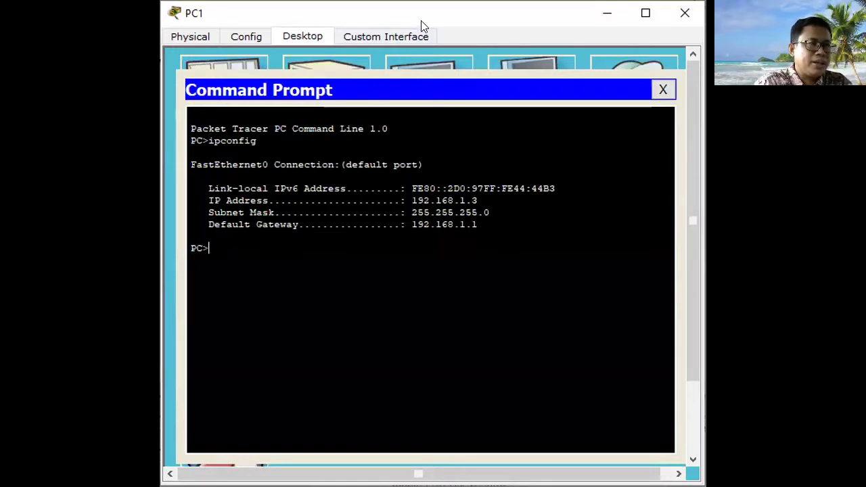
# - Test connectivity from PC1 by pinging its own address 192.168.1.3 and the server at 192.168.1.1
pyautogui.write('ping 192.168.1.3')
pyautogui.press('Return')
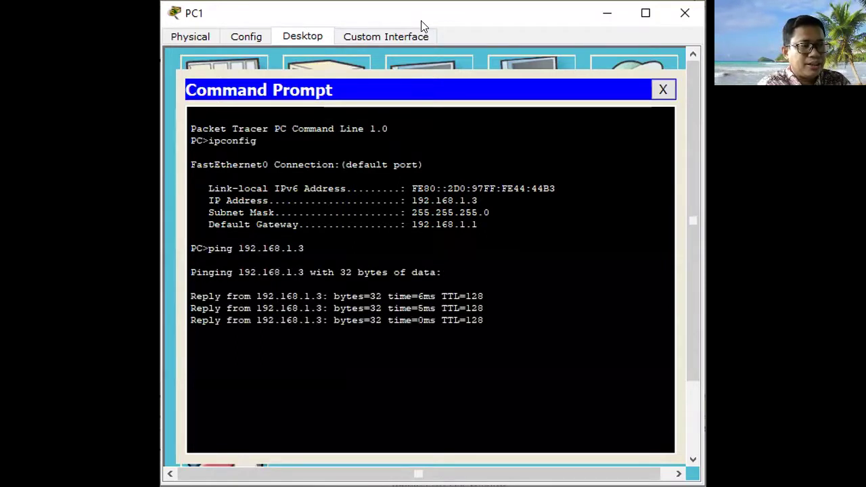
pyautogui.write('ping 192.168.1.1')
pyautogui.press('Return')
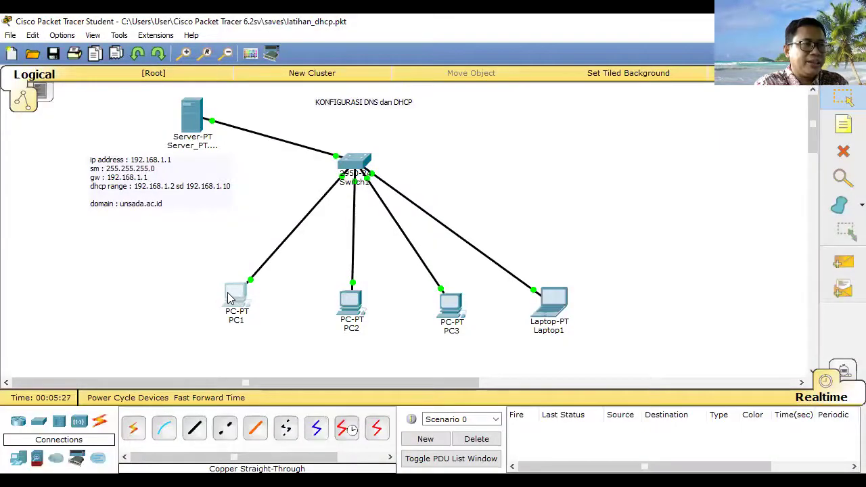
# - Move PC1 and PC2 slightly lower in the workspace, roughly level with PC3 and Laptop1
pyautogui.click(228, 299)
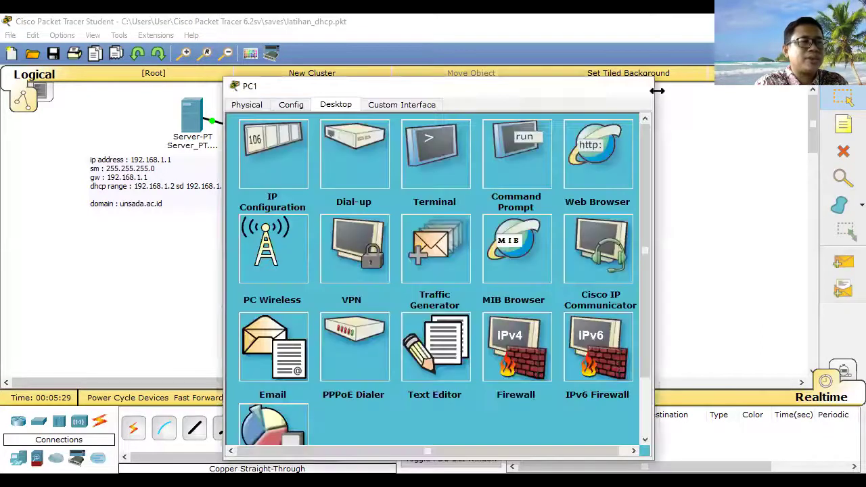
pyautogui.click(651, 90)
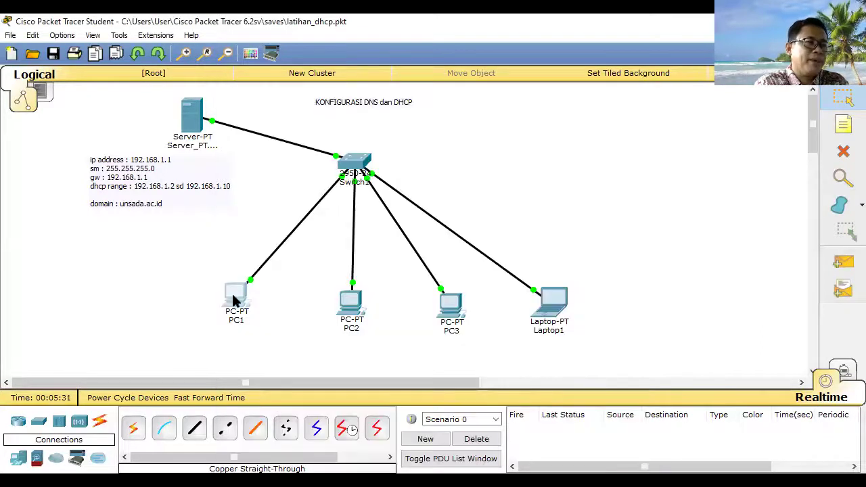
pyautogui.moveTo(234, 300); pyautogui.dragTo(230, 310)
pyautogui.moveTo(361, 311); pyautogui.dragTo(360, 318)
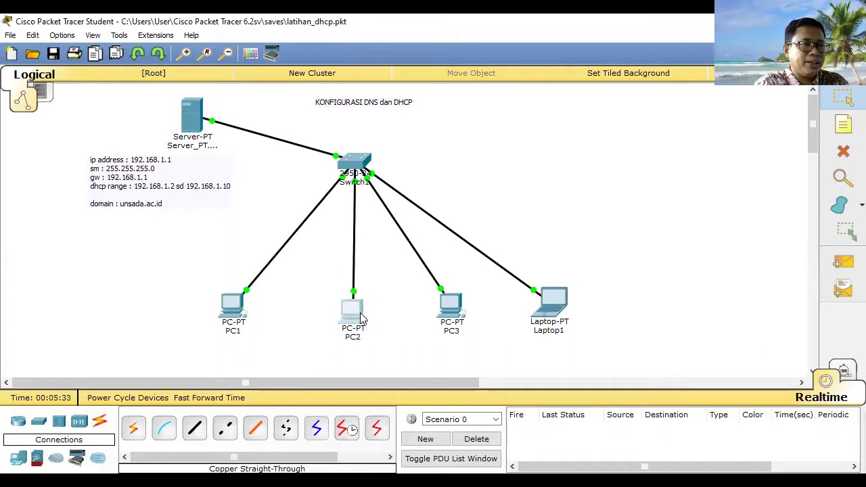
pyautogui.click(233, 309)
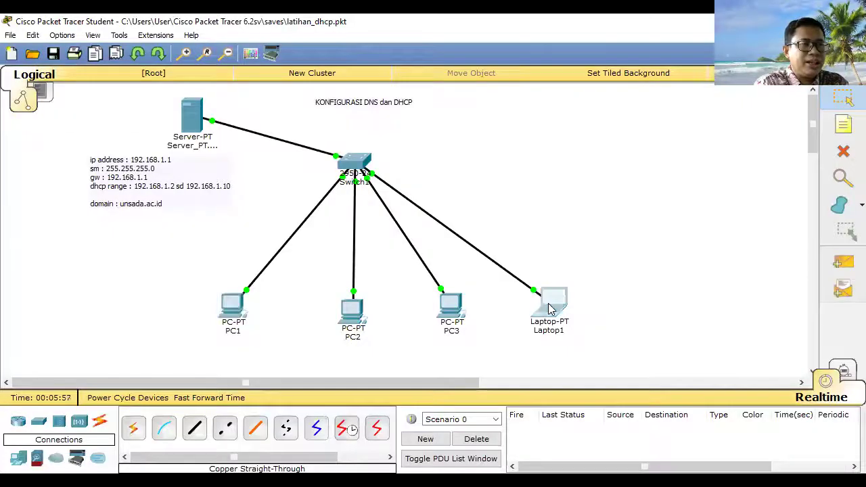
# - Open the Command Prompt on Laptop1 and run ipconfig to check its address settings
pyautogui.click(549, 308)
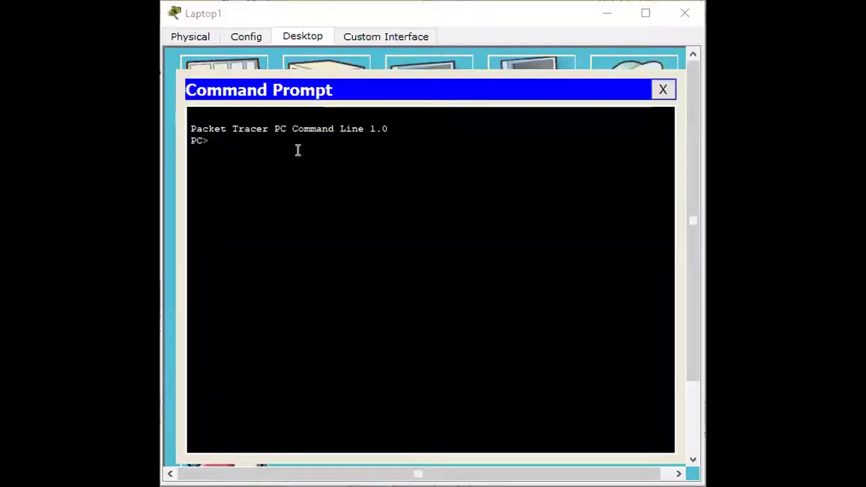
pyautogui.write('icp')
pyautogui.press('BackSpace')
pyautogui.press('BackSpace')
pyautogui.write('pconfig')
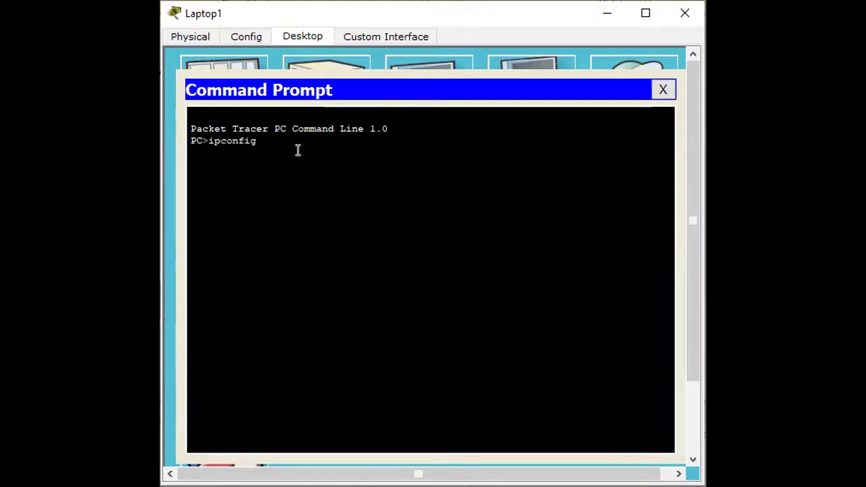
pyautogui.press('Return')
# - Test connectivity from Laptop1 by pinging its own address 192.168.1.5 and the server at 192.168.1.1
pyautogui.write('ping 19')
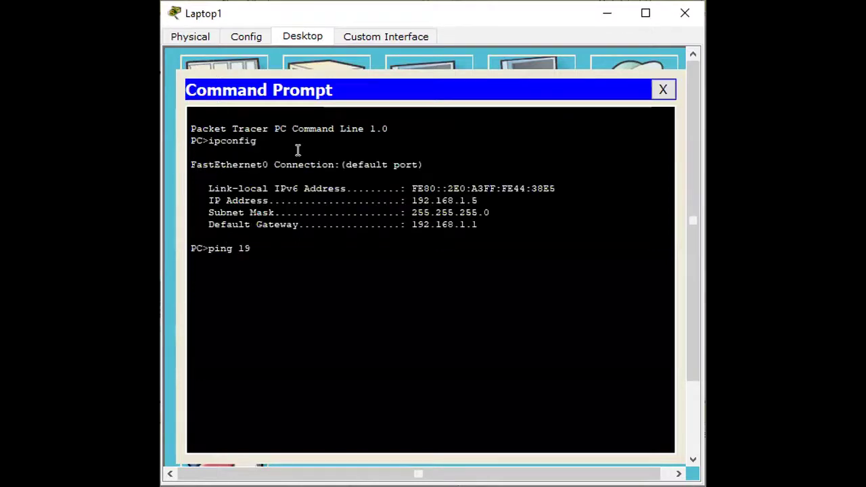
pyautogui.write('2.168.1.5')
pyautogui.press('Return')
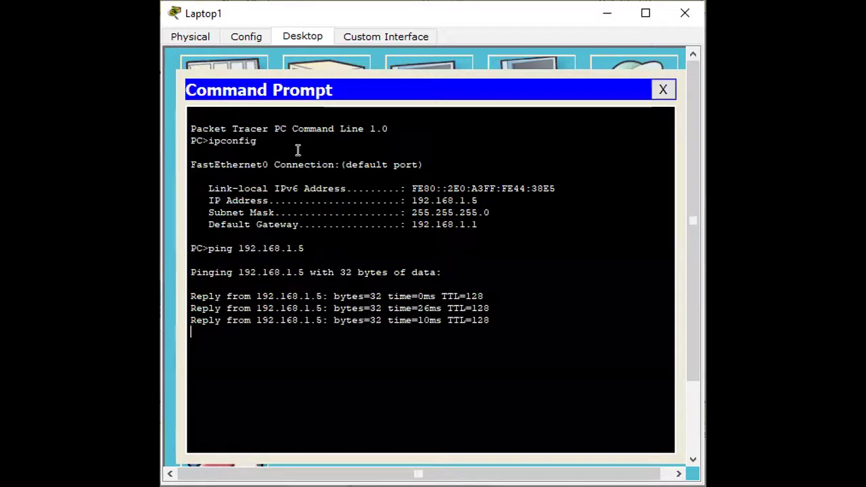
pyautogui.write('ping 192.1')
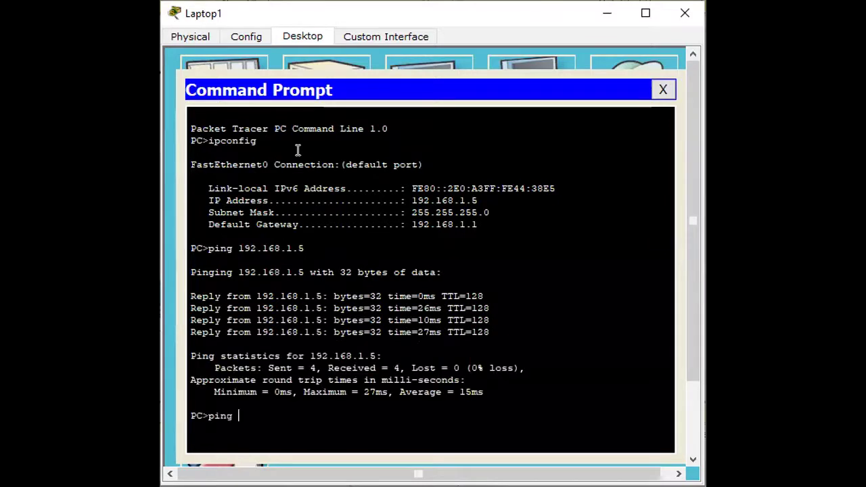
pyautogui.write('68.1.1')
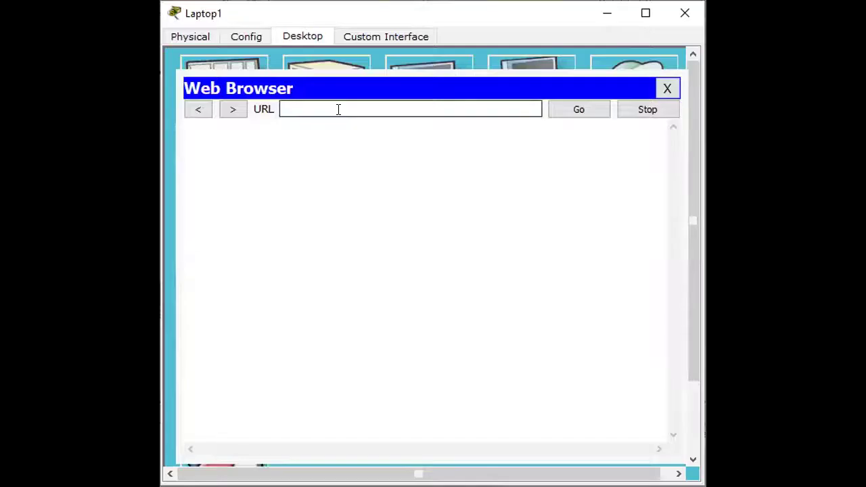
# - Load unsada.ac.id in Laptop1's Web Browser to test the DNS name resolution
pyautogui.write('unsada.ac.id')
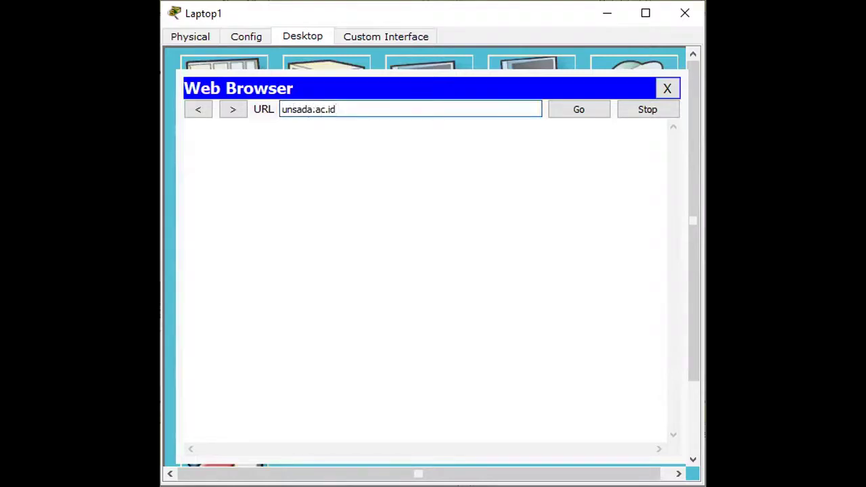
pyautogui.click(580, 108)
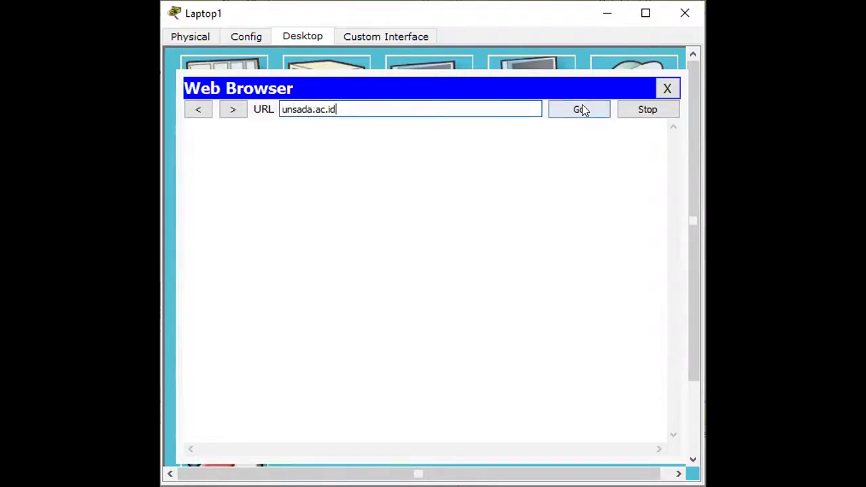